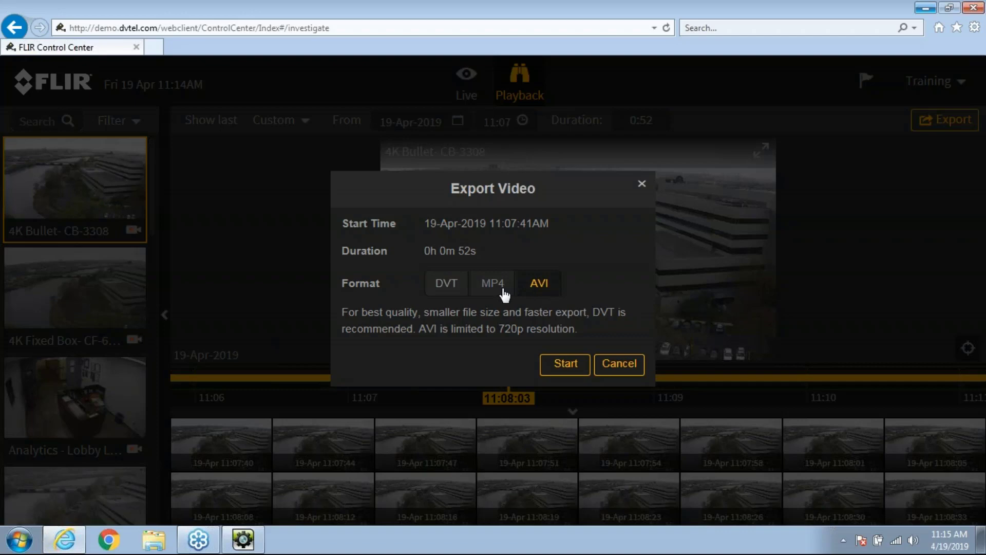
# Step: Export the selected 4K Bullet- CB-3308 clip in DVT format and start downloading the finished export to a chosen location
pyautogui.click(451, 291)
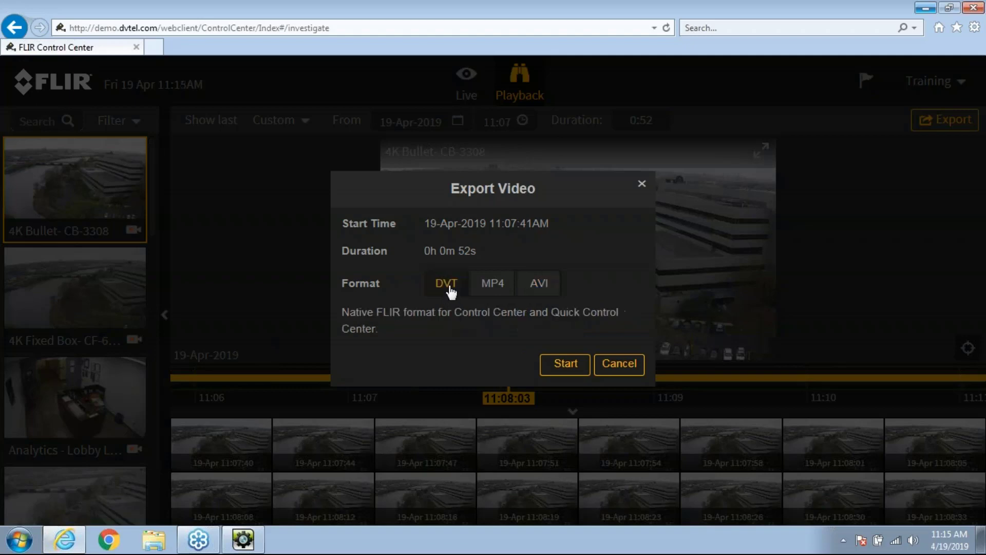
pyautogui.click(566, 368)
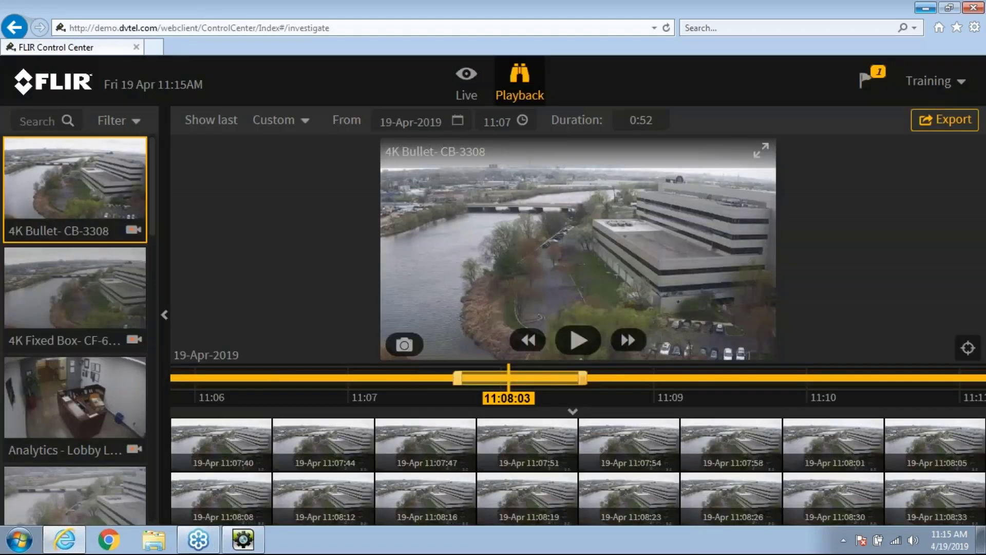
pyautogui.click(866, 81)
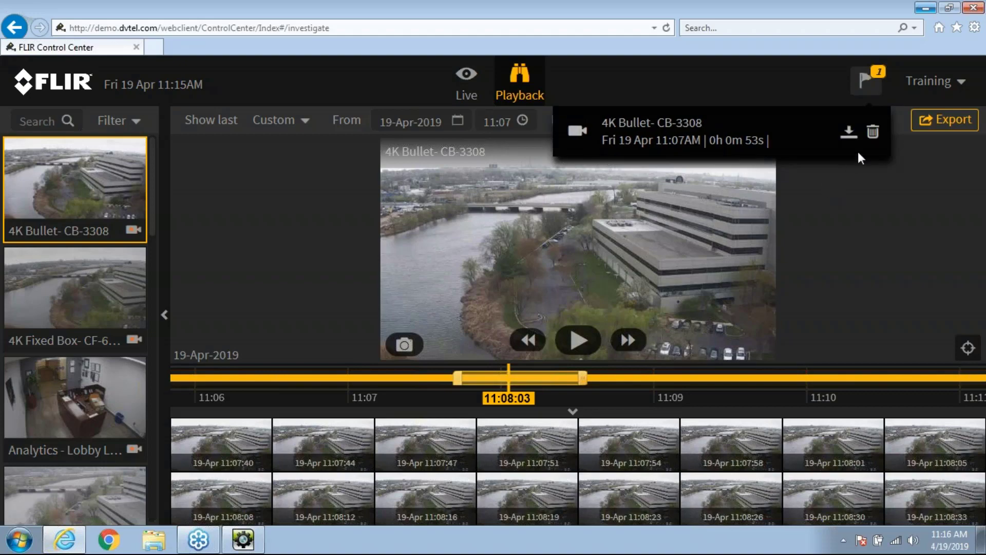
pyautogui.click(848, 132)
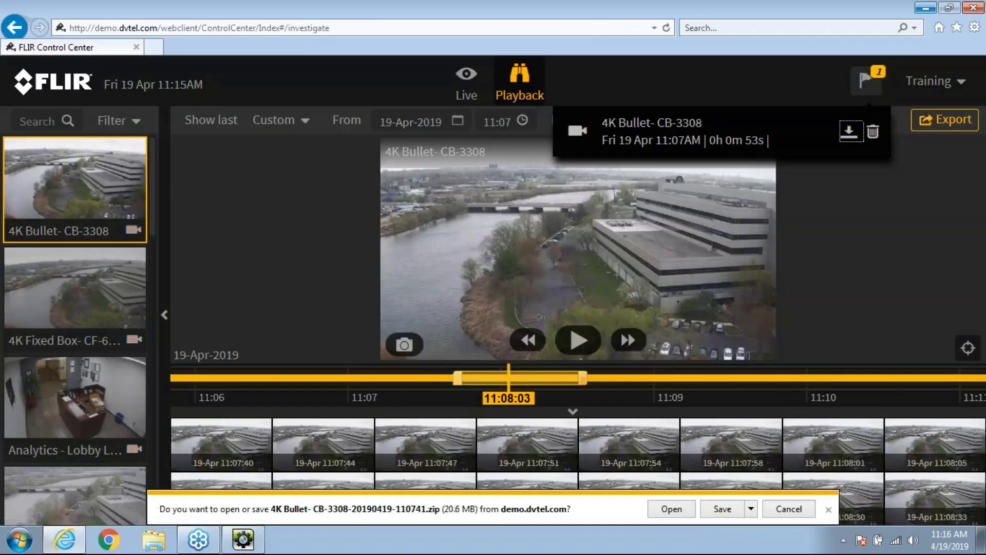
pyautogui.click(751, 509)
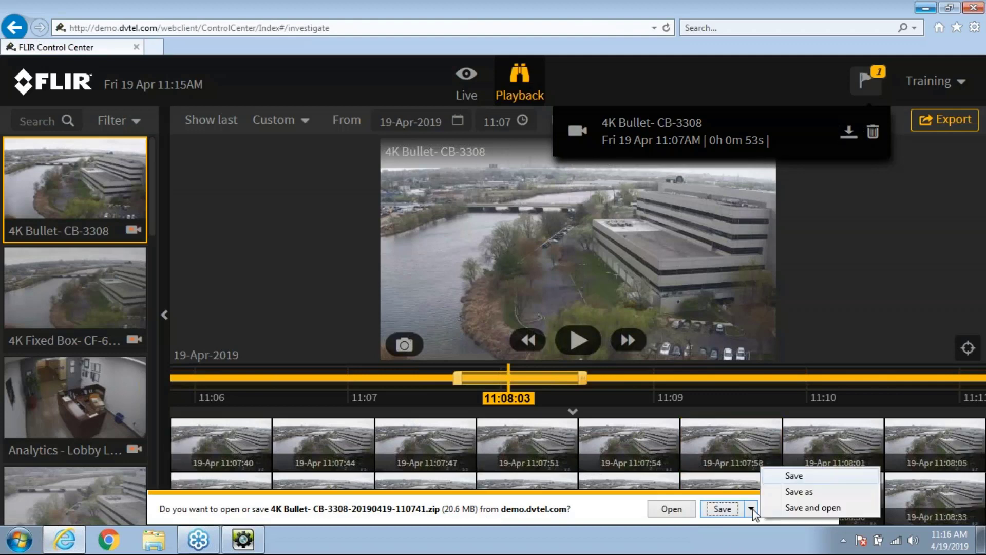
pyautogui.click(792, 492)
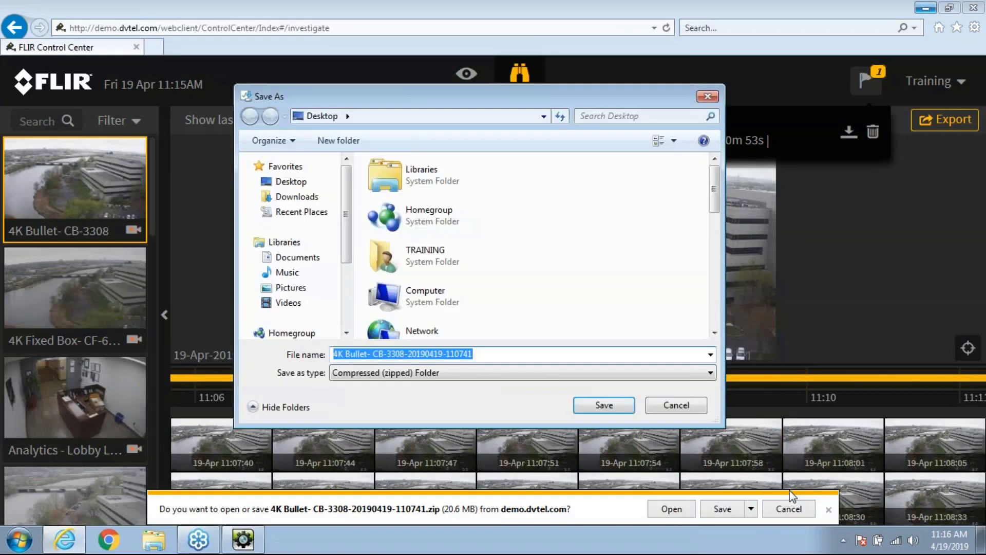
# Step: Create a new folder named EXPORT-TEST on the Desktop for the download
pyautogui.click(303, 184)
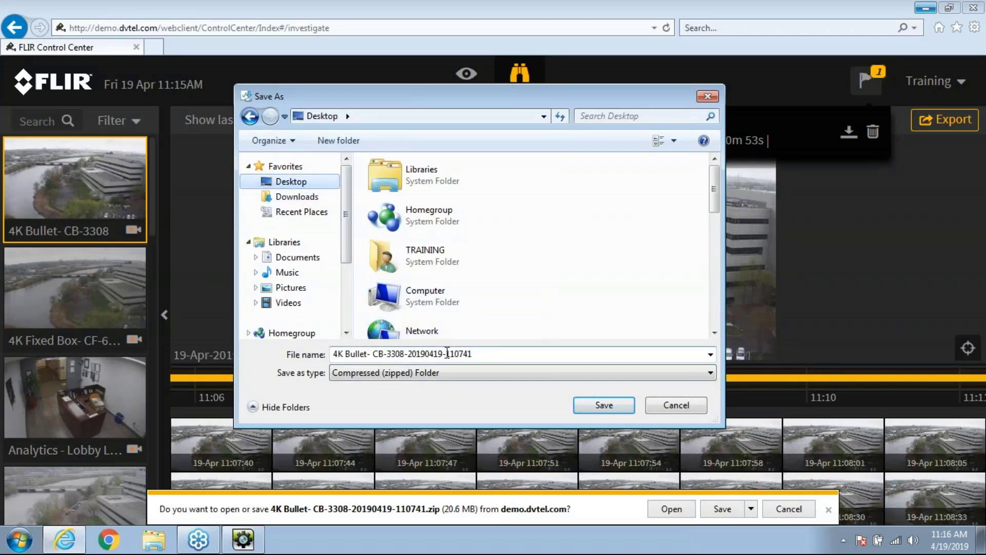
pyautogui.rightClick(565, 273)
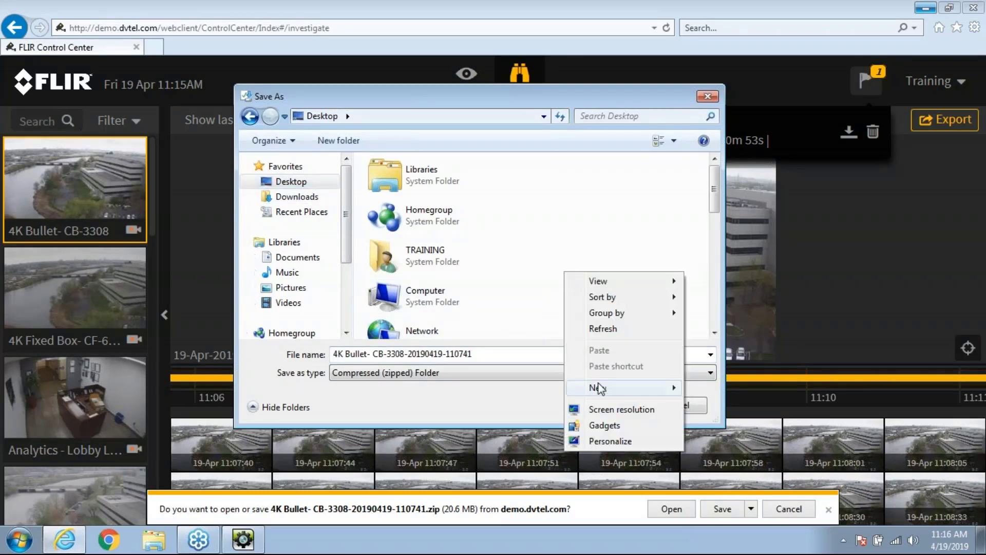
pyautogui.moveTo(599, 391)
pyautogui.click(719, 389)
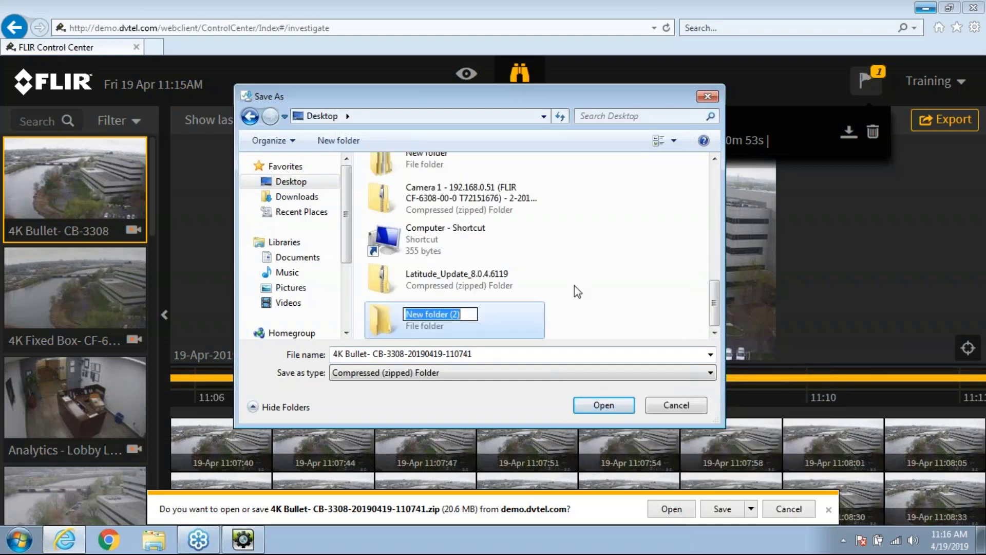
pyautogui.write('EXPORT')
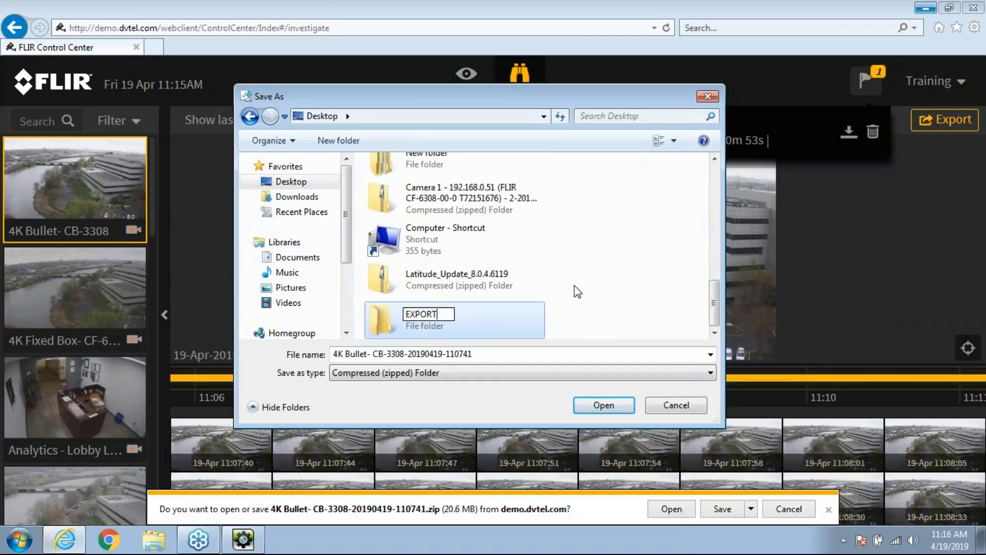
pyautogui.write('-TEST')
pyautogui.press('Return')
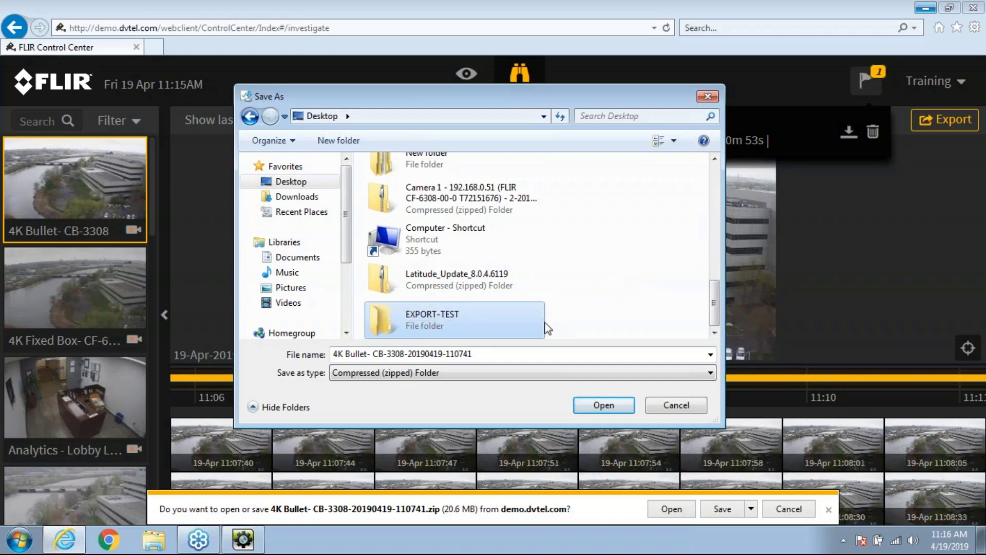
# Step: Save the DVT export zip in the EXPORT-TEST folder and delete the finished export from the notification list
pyautogui.doubleClick(409, 316)
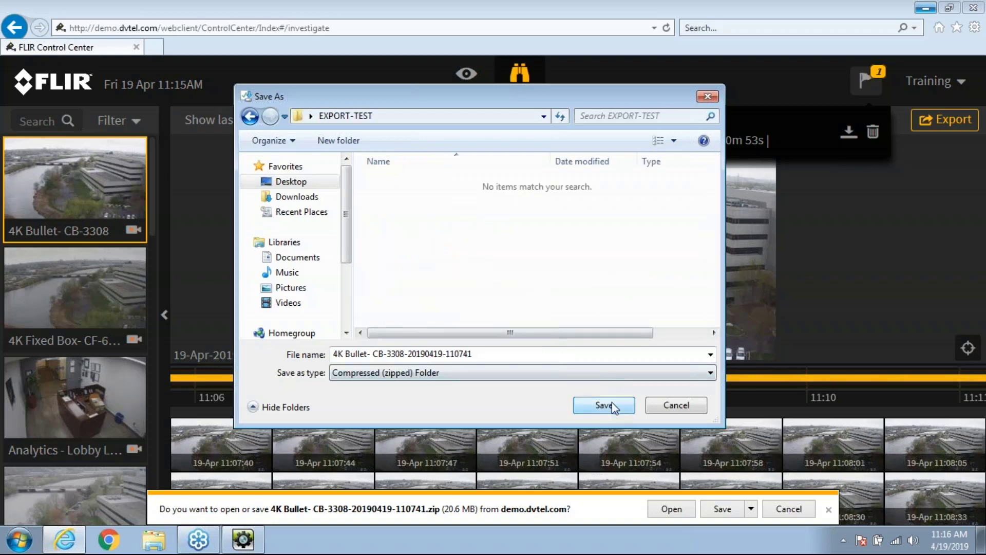
pyautogui.click(612, 402)
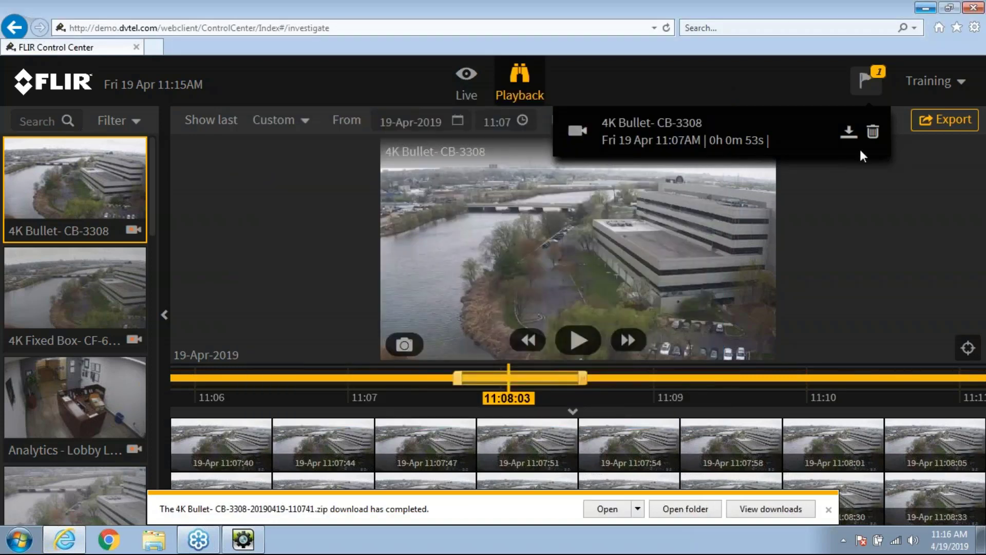
pyautogui.click(874, 132)
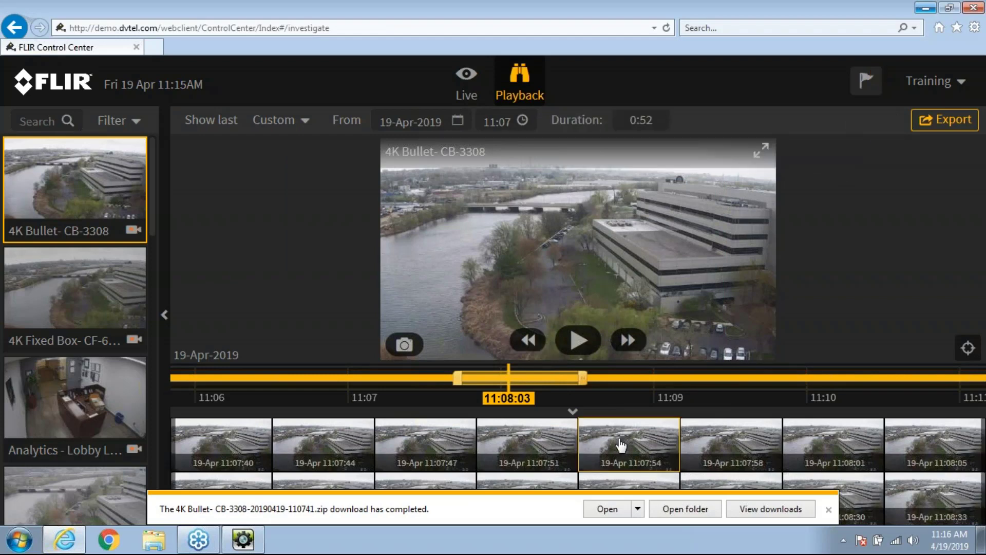
pyautogui.click(828, 510)
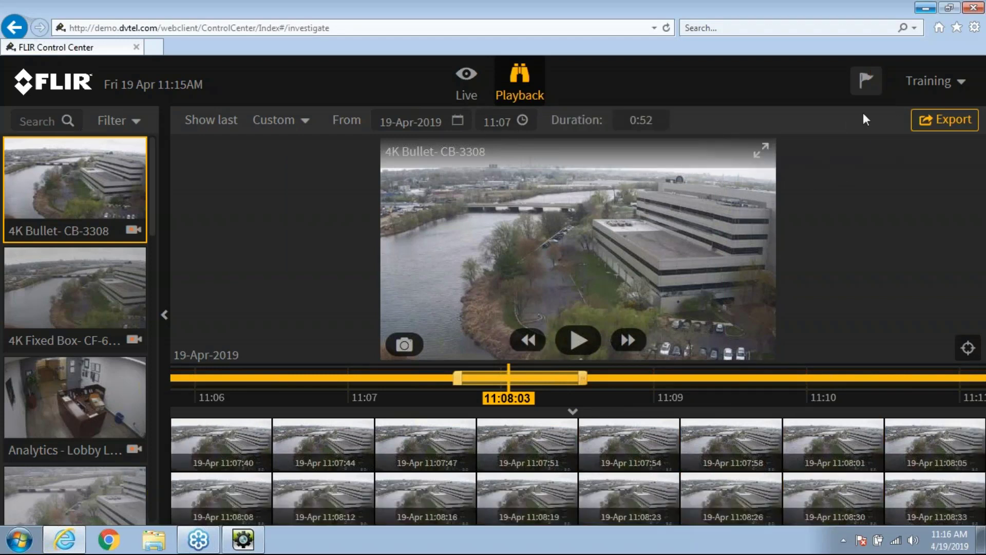
# Step: Export the same 4K Bullet- CB-3308 clip again in MP4 format
pyautogui.click(929, 123)
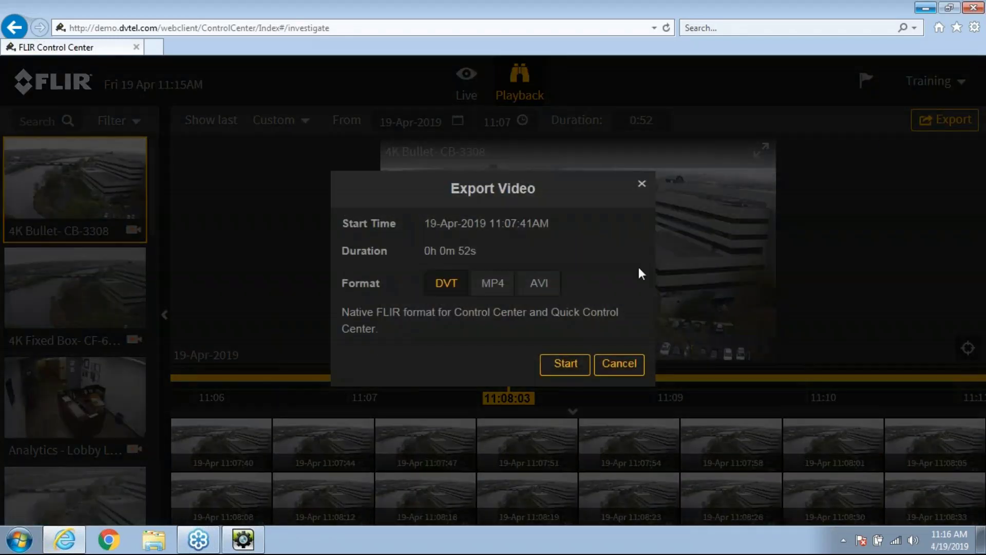
pyautogui.click(492, 285)
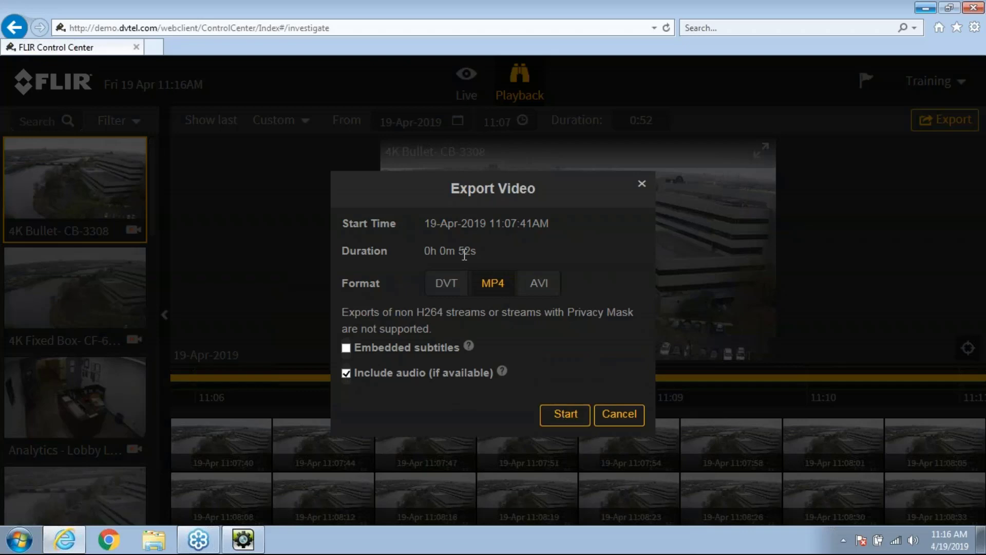
pyautogui.click(561, 413)
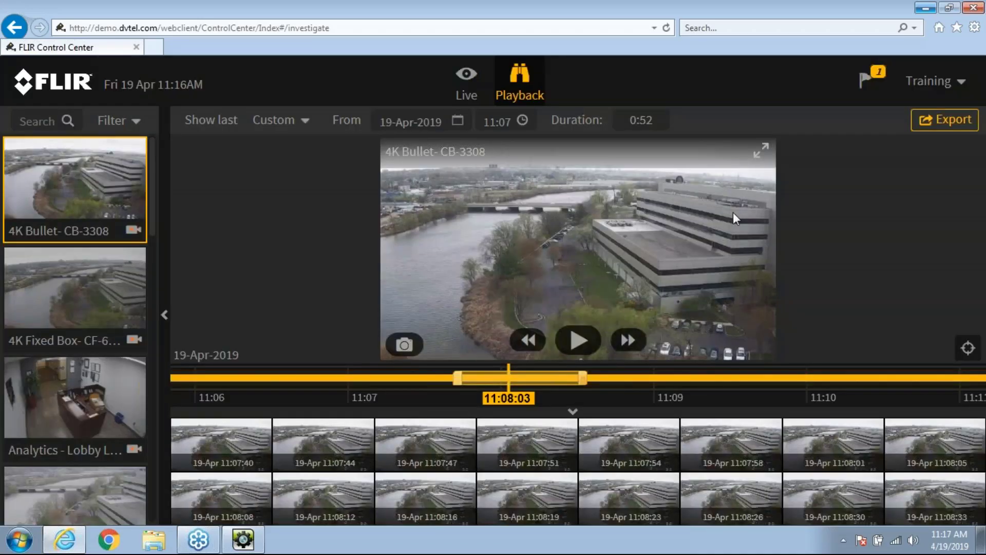
pyautogui.click(865, 80)
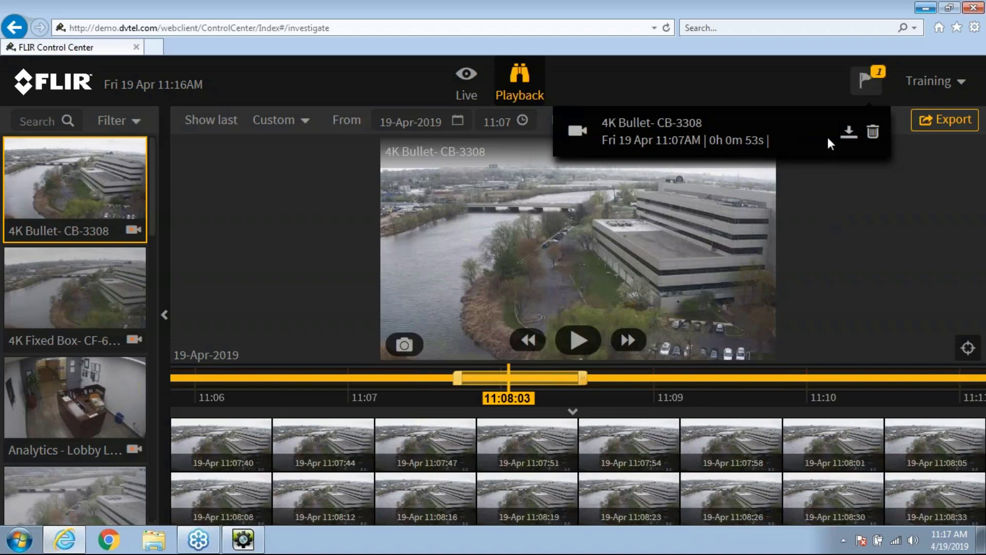
pyautogui.click(849, 132)
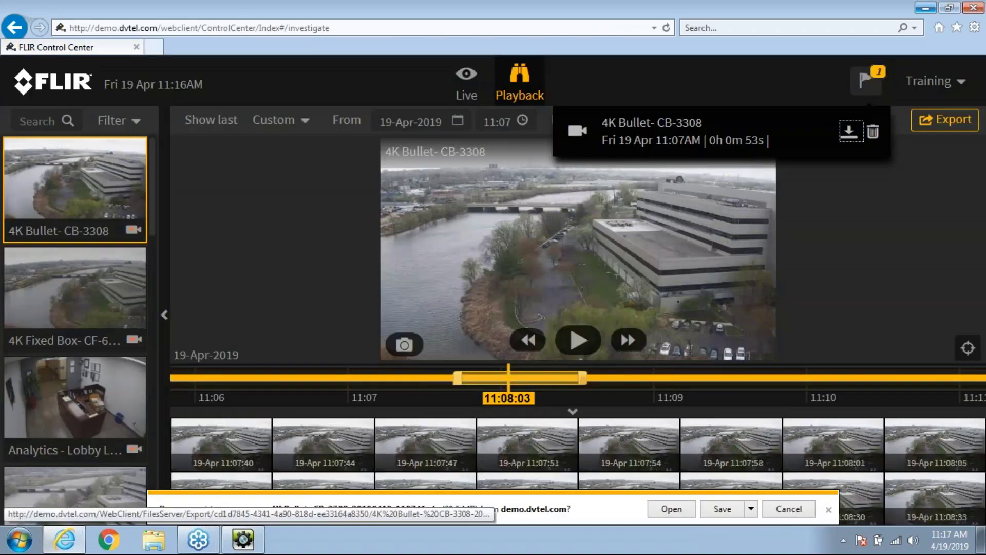
pyautogui.click(751, 508)
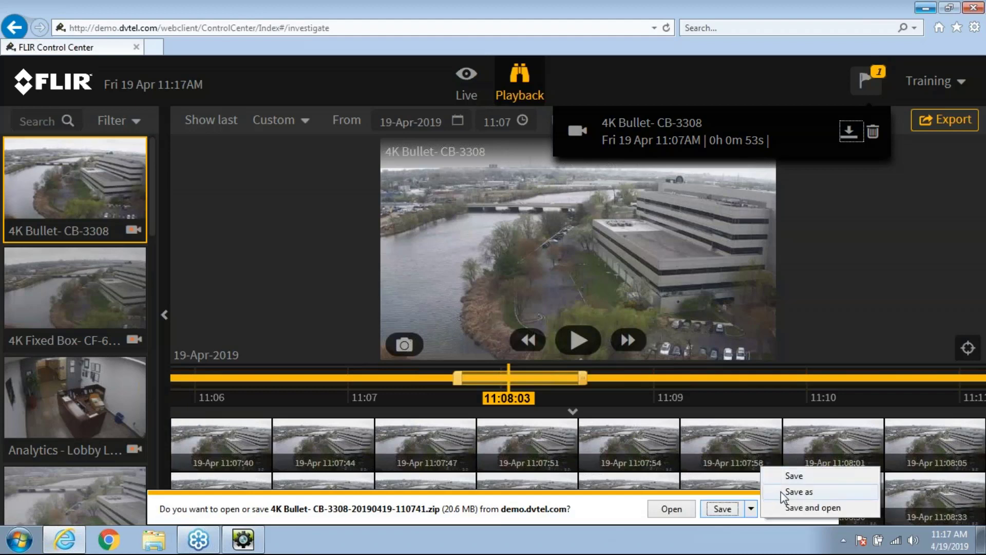
pyautogui.click(795, 491)
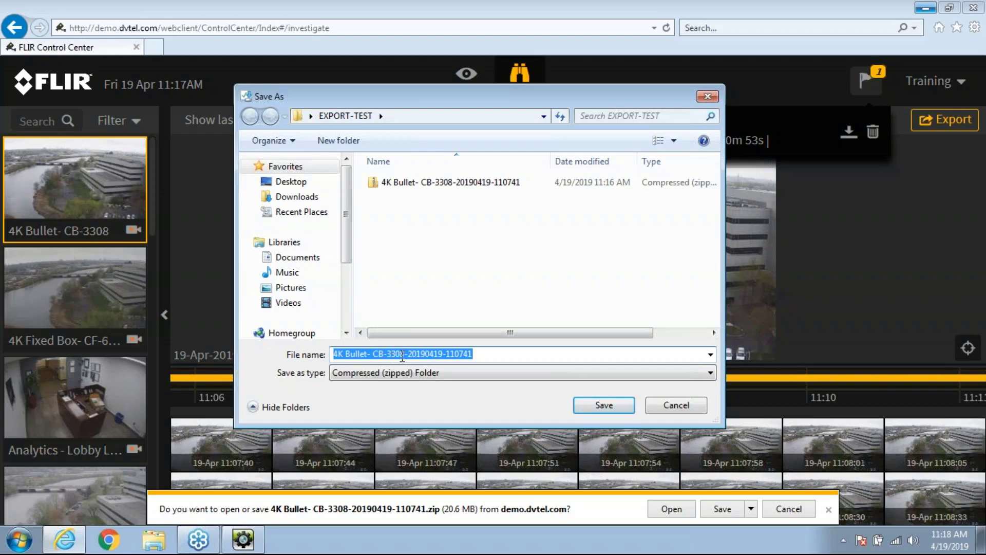
pyautogui.click(483, 353)
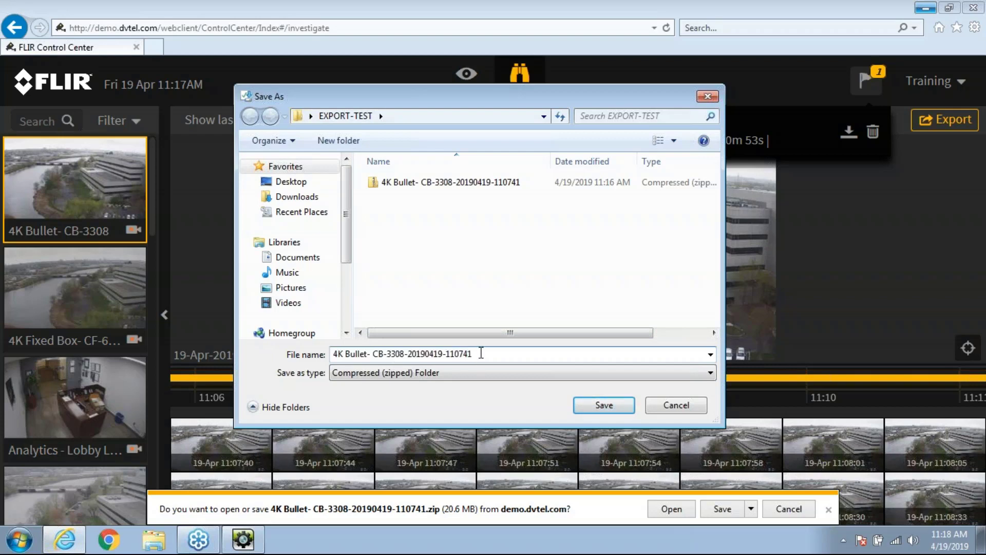
pyautogui.write('-MP4')
pyautogui.click(606, 405)
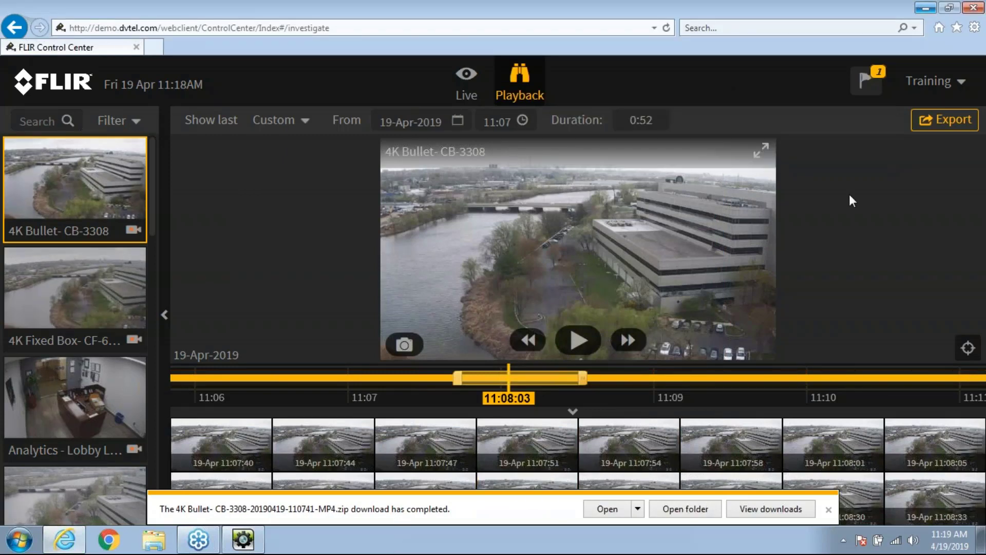
# Step: Export the same 4K Bullet- CB-3308 clip once more in AVI format
pyautogui.click(942, 121)
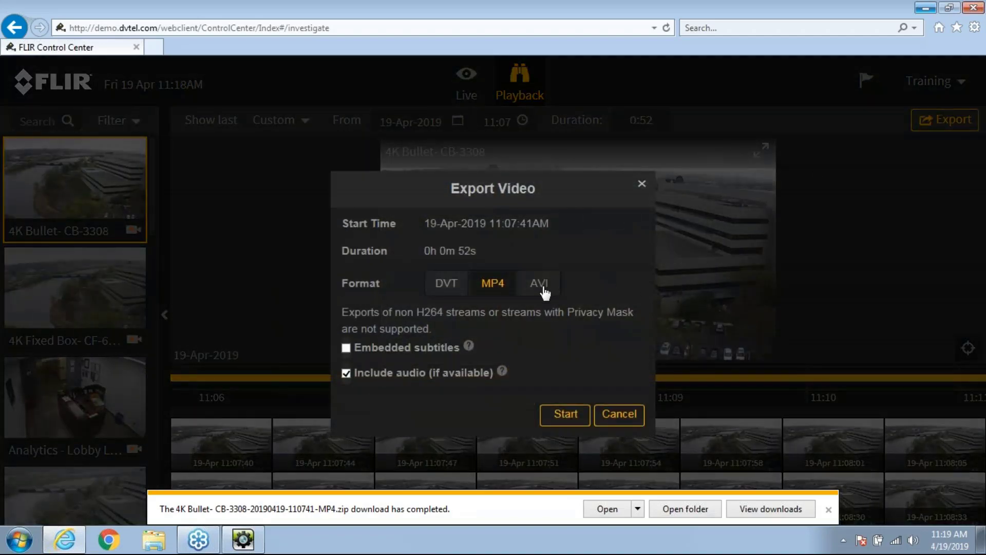
pyautogui.click(543, 291)
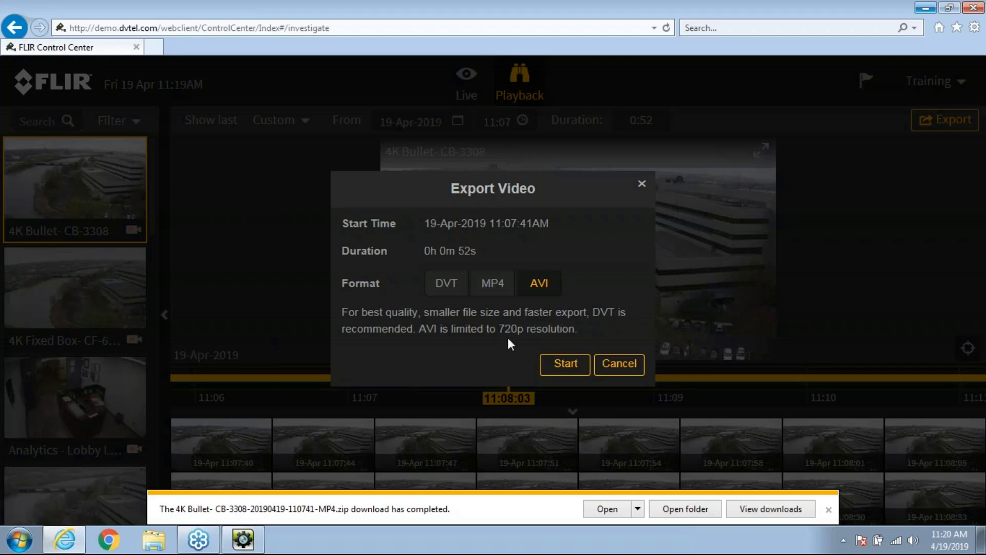
pyautogui.click(550, 365)
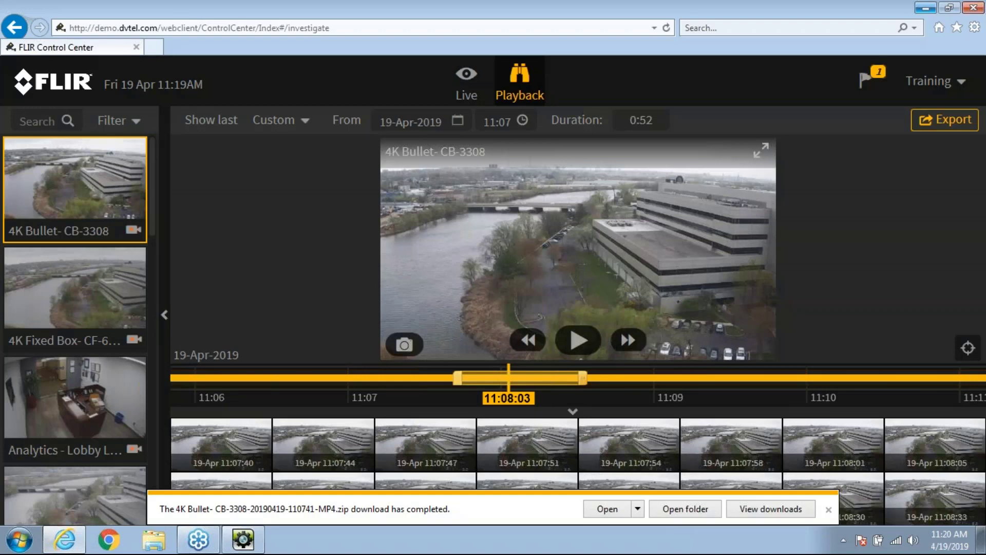
pyautogui.click(866, 80)
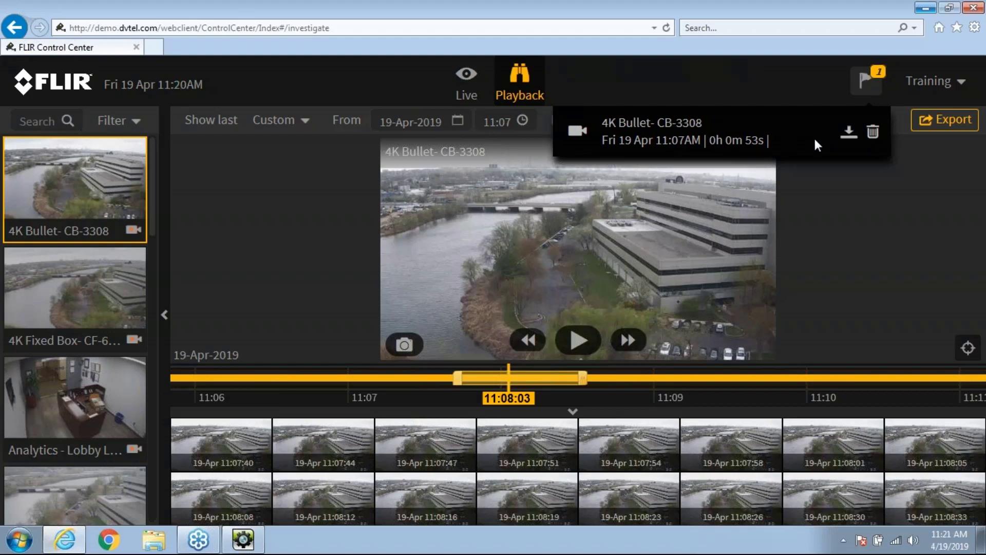
pyautogui.click(848, 132)
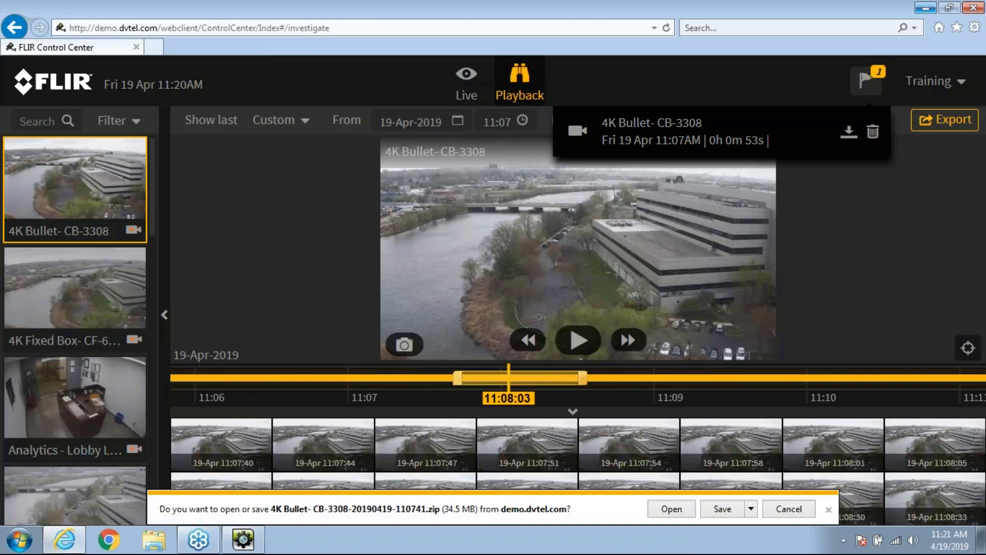
pyautogui.click(751, 509)
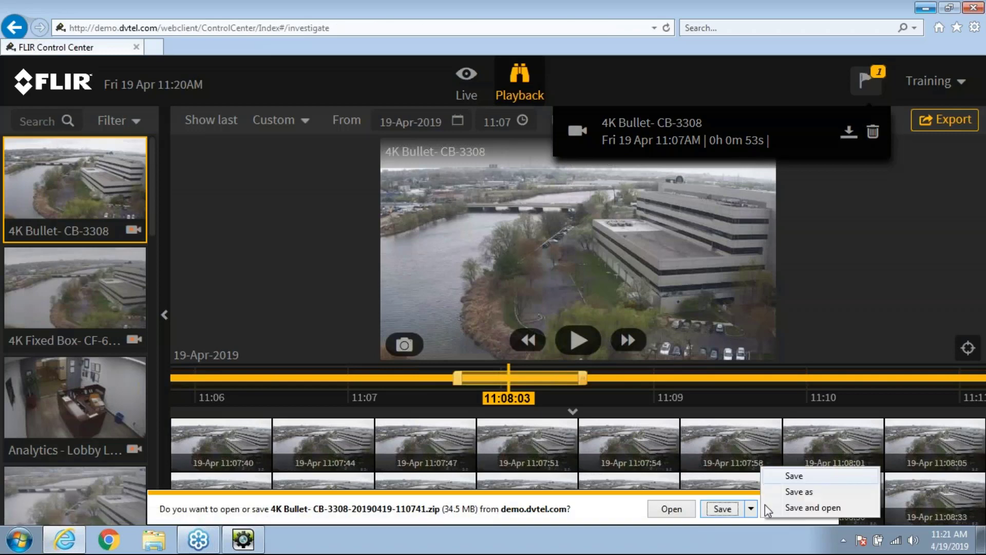
pyautogui.click(788, 491)
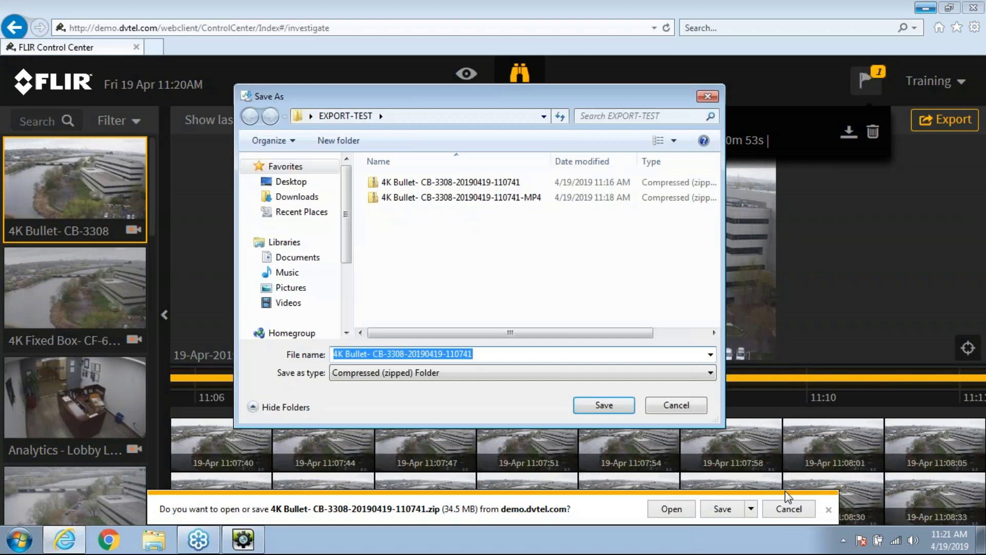
pyautogui.click(483, 357)
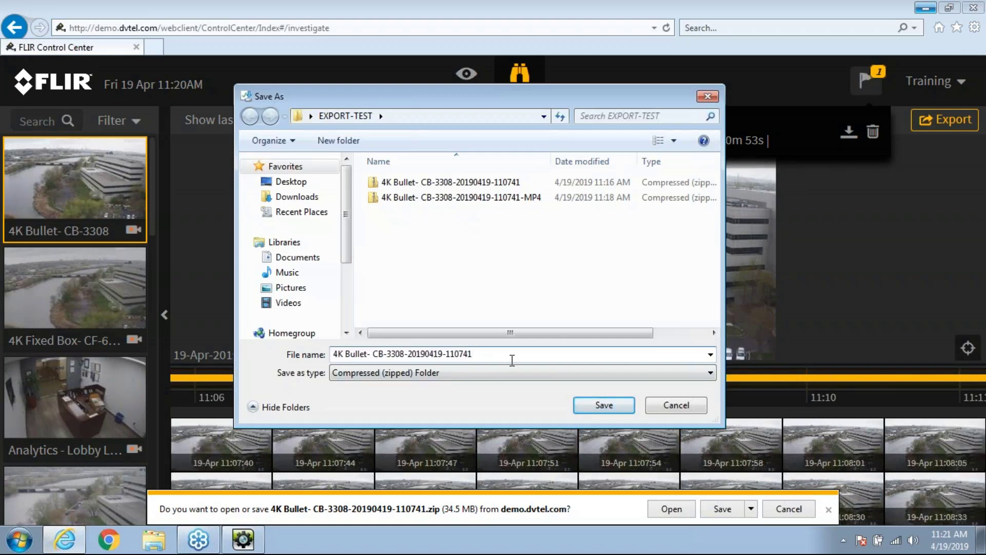
pyautogui.write('-AVI')
pyautogui.click(604, 406)
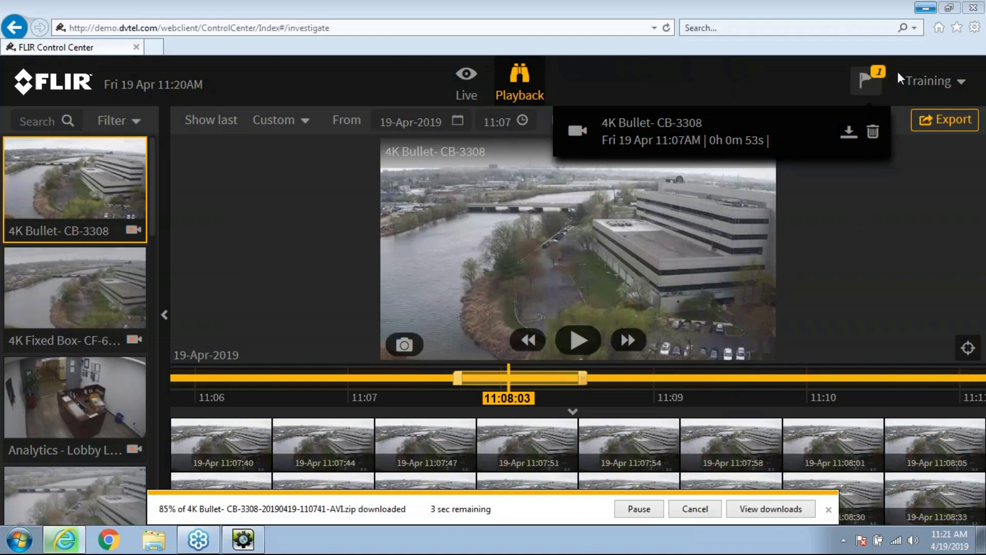
# Step: Minimize the browser and open the EXPORT-TEST folder on the desktop
pyautogui.click(924, 8)
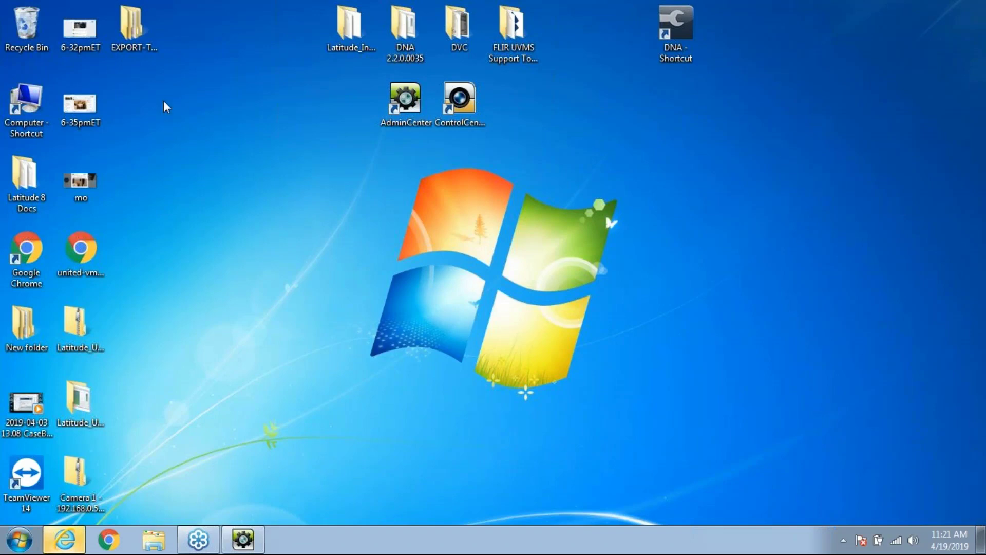
pyautogui.doubleClick(134, 29)
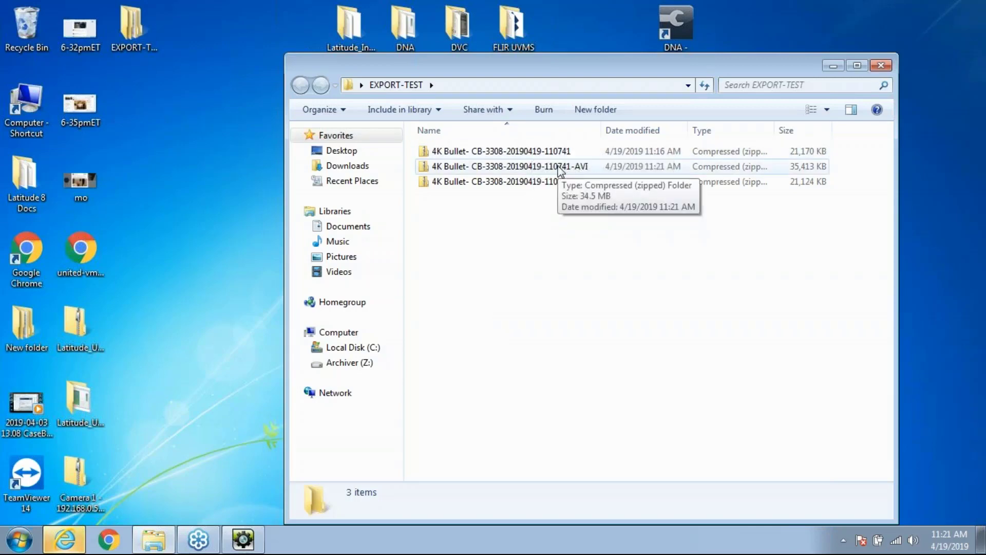
pyautogui.rightClick(514, 154)
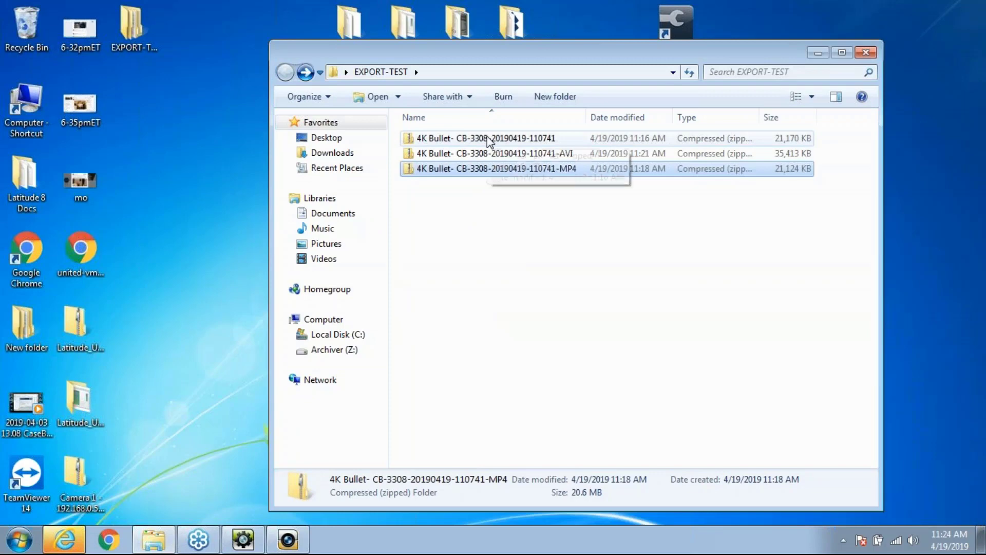
pyautogui.doubleClick(489, 138)
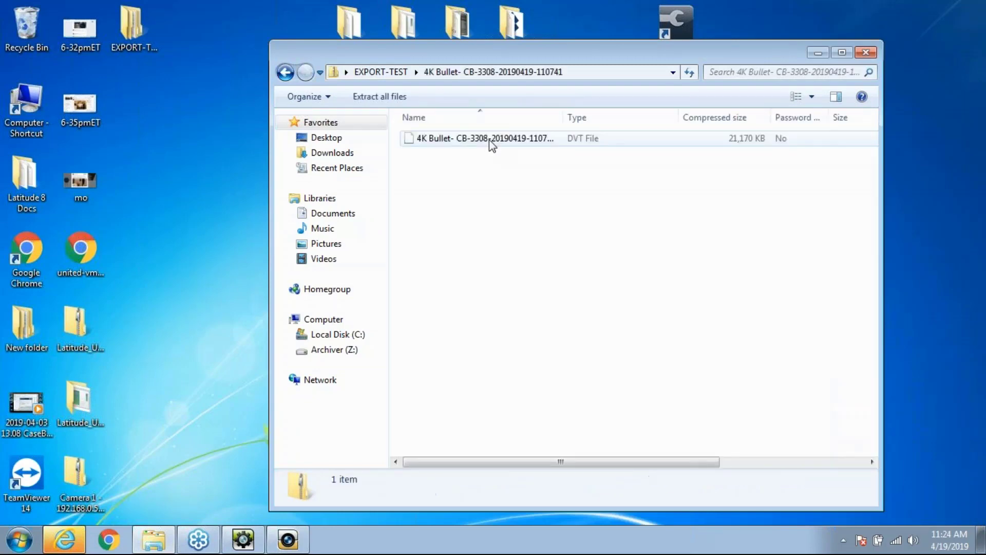
pyautogui.rightClick(521, 183)
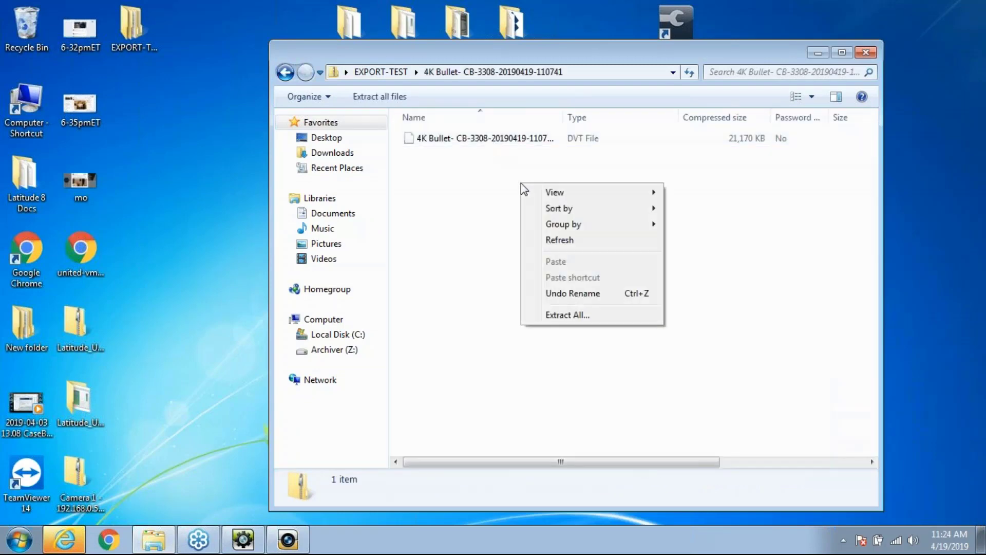
pyautogui.click(566, 316)
pyautogui.click(611, 409)
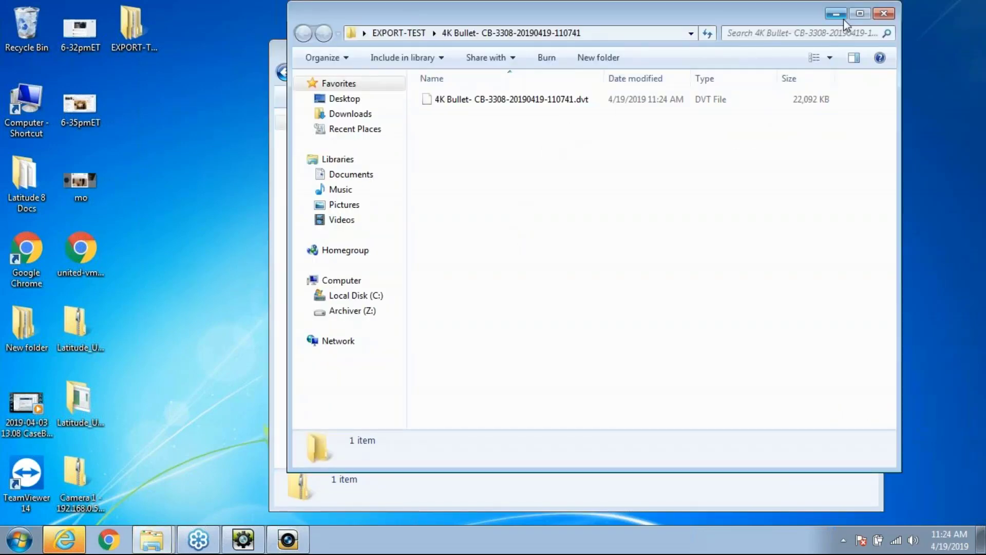
pyautogui.click(883, 14)
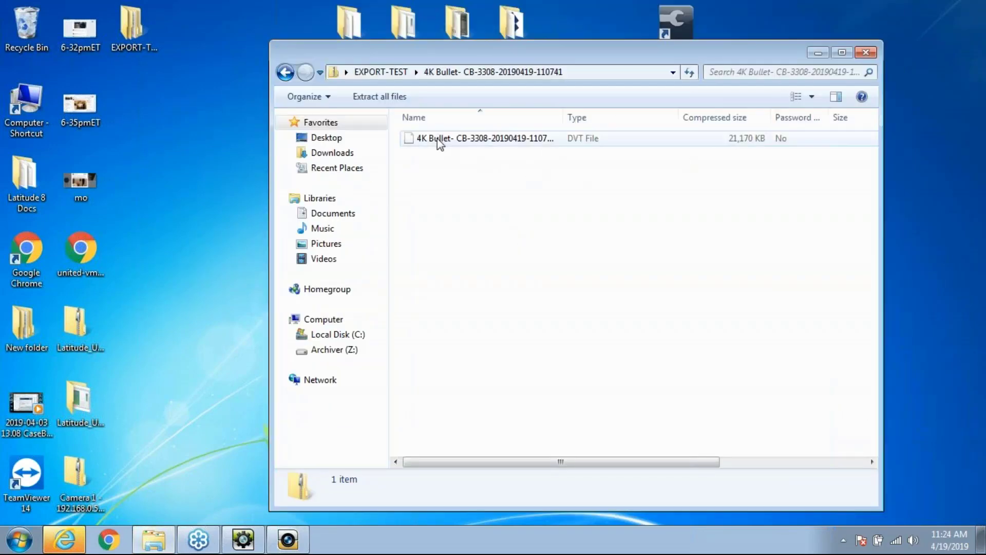
pyautogui.click(285, 73)
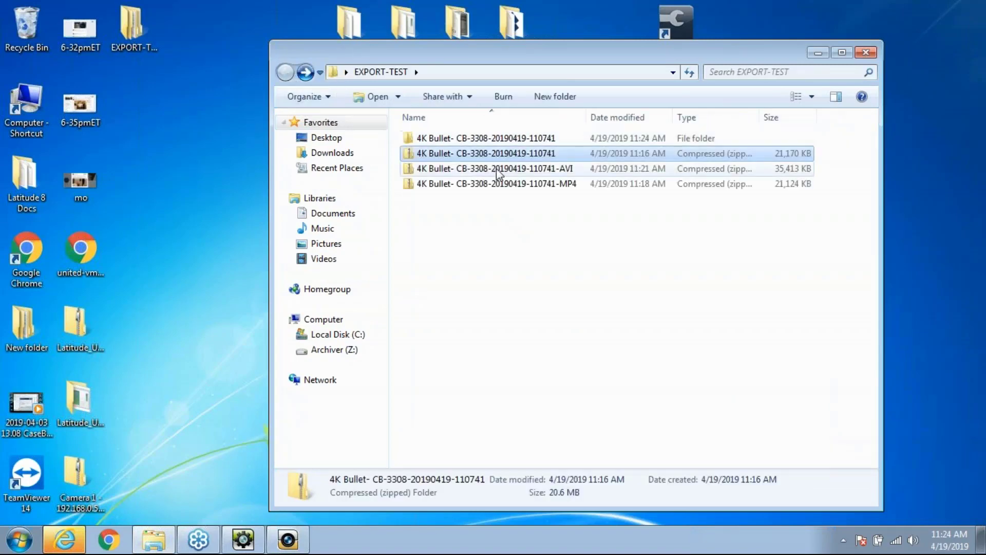
pyautogui.doubleClick(514, 169)
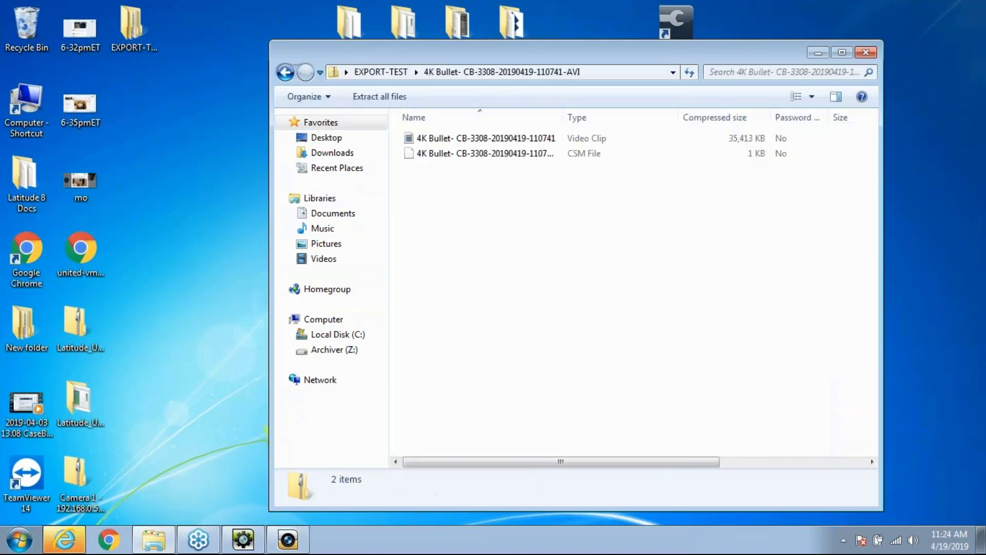
pyautogui.rightClick(565, 255)
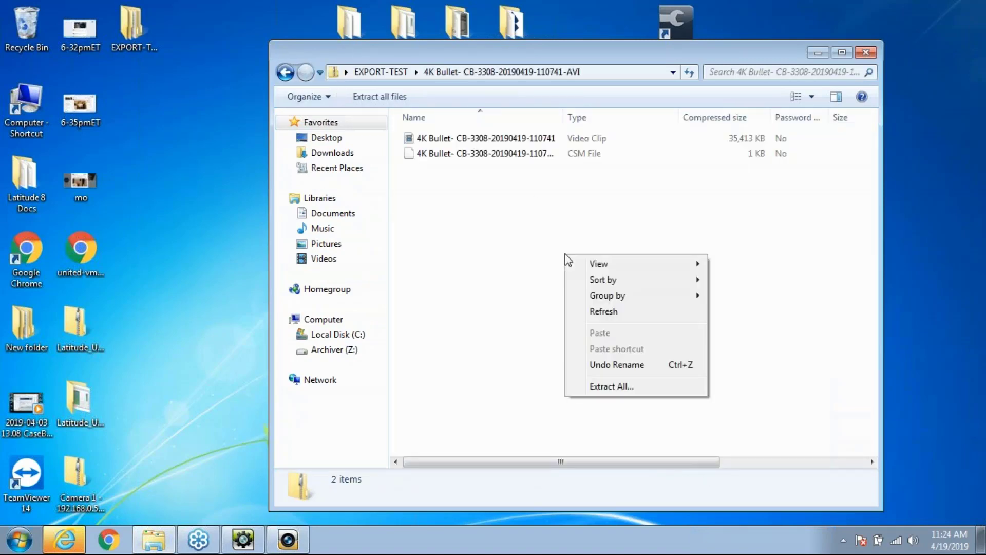
pyautogui.click(620, 387)
pyautogui.click(623, 404)
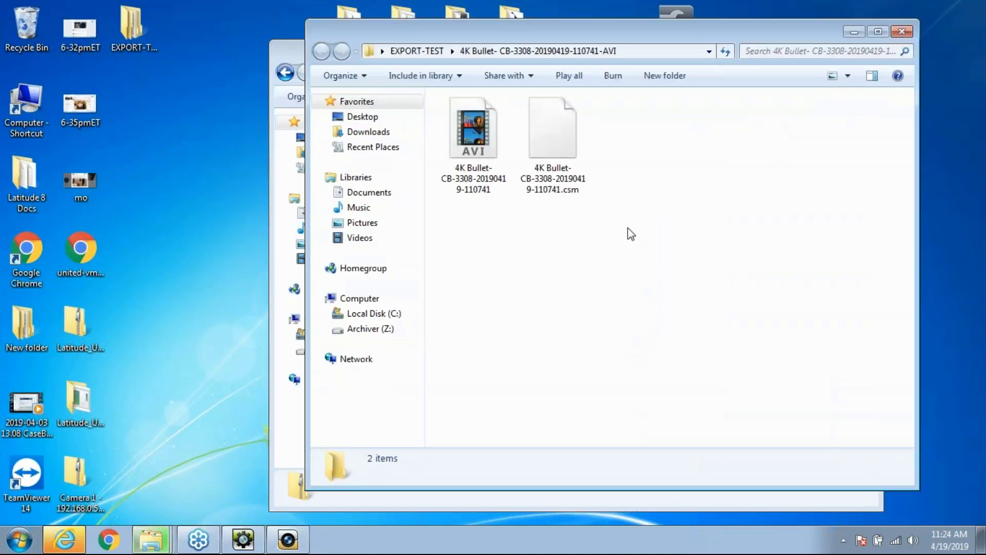
pyautogui.click(902, 32)
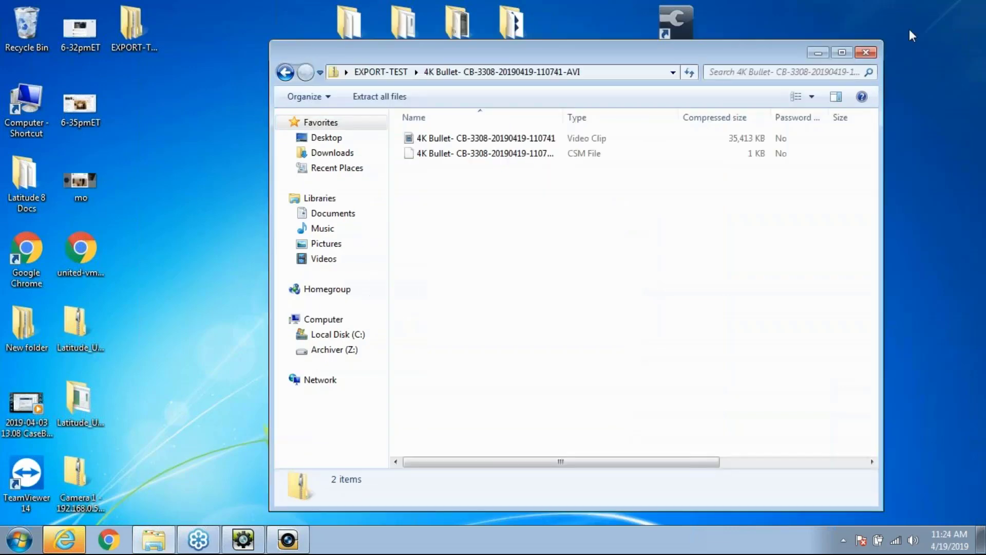
pyautogui.click(288, 72)
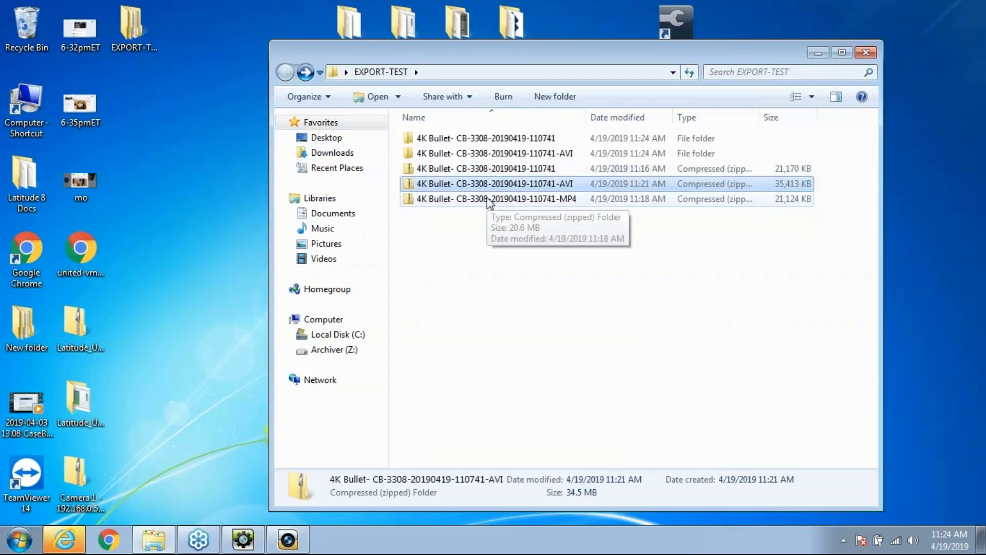
pyautogui.click(490, 200)
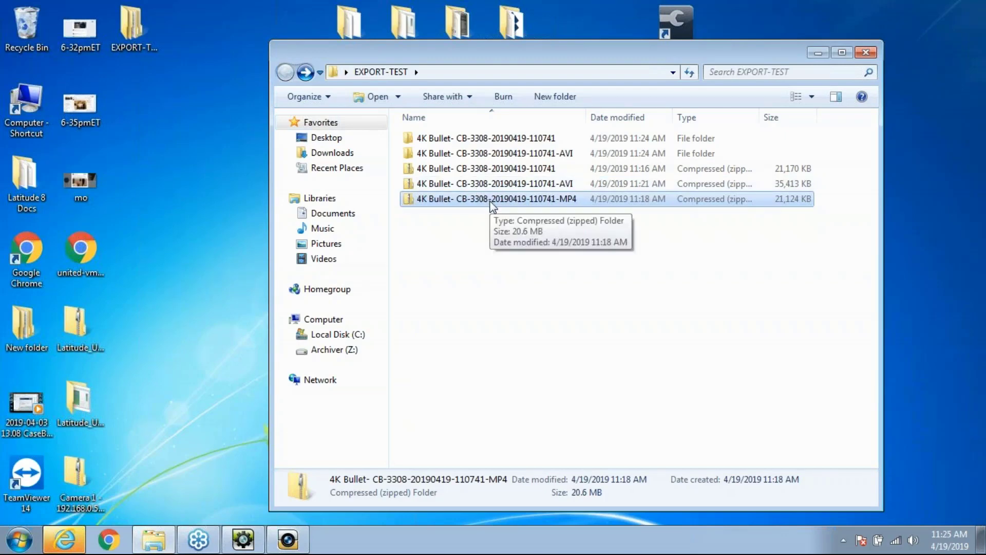
pyautogui.doubleClick(492, 200)
pyautogui.rightClick(507, 288)
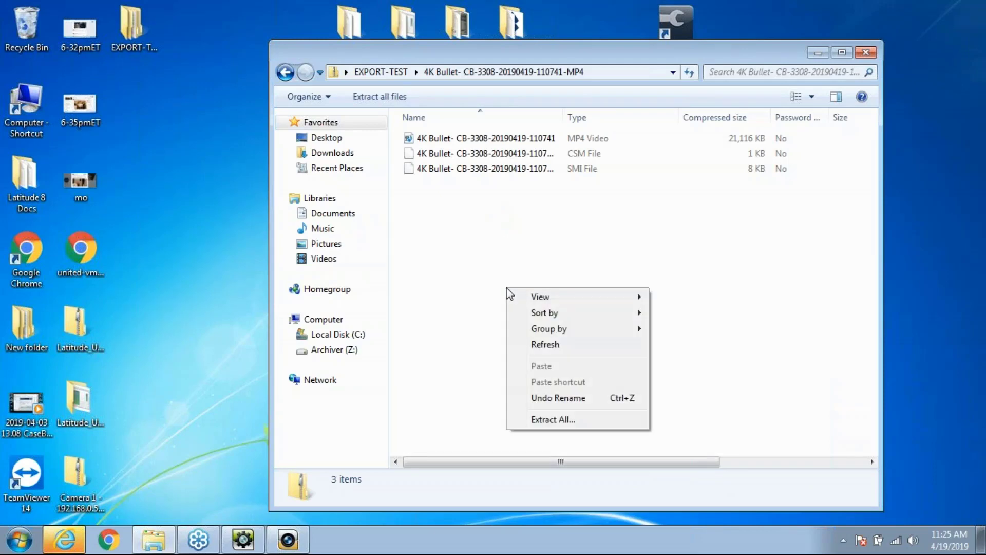
pyautogui.click(551, 419)
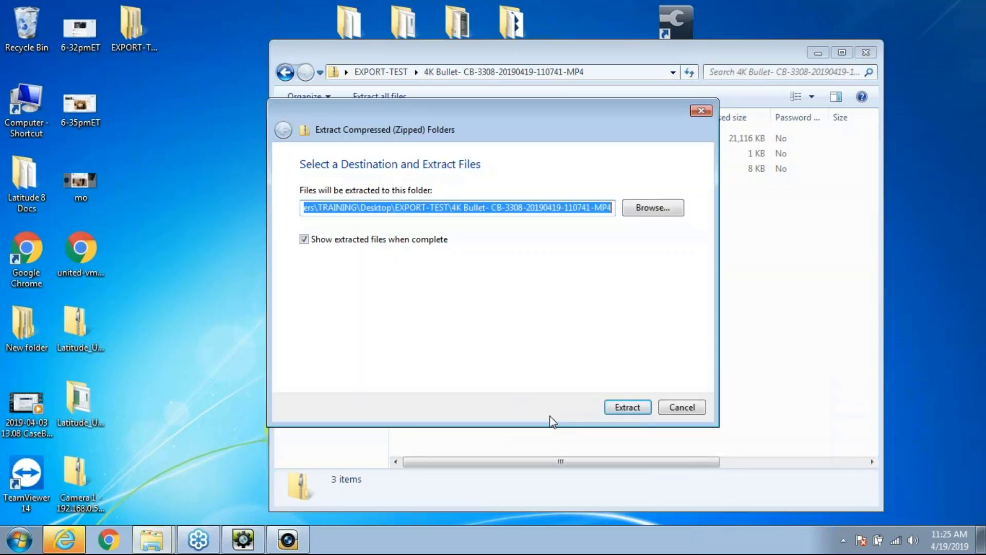
pyautogui.click(627, 406)
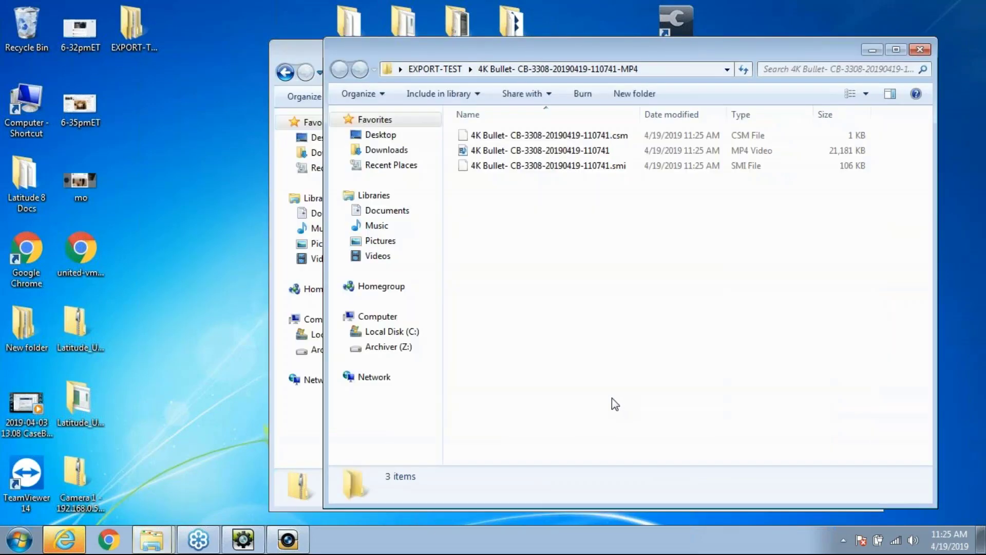
pyautogui.click(920, 49)
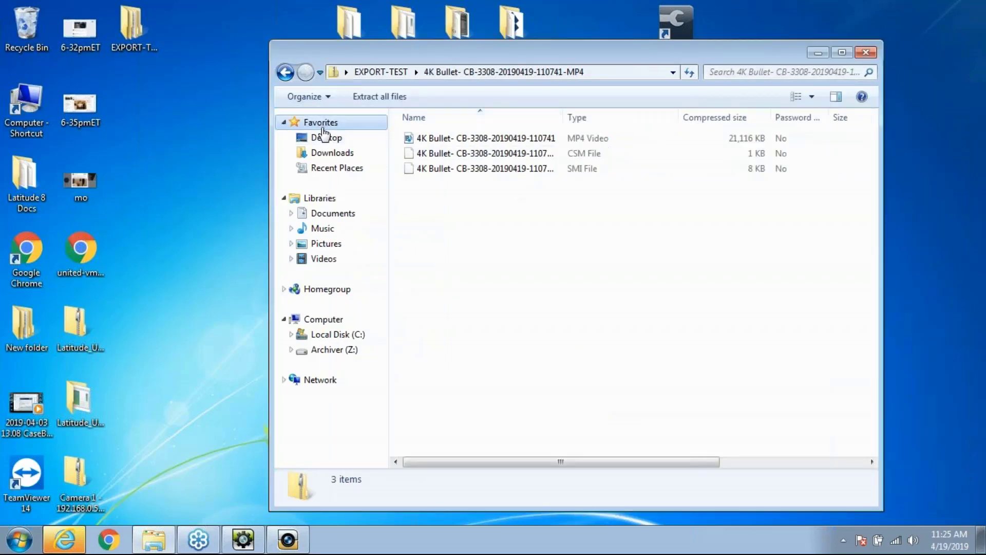
pyautogui.click(404, 72)
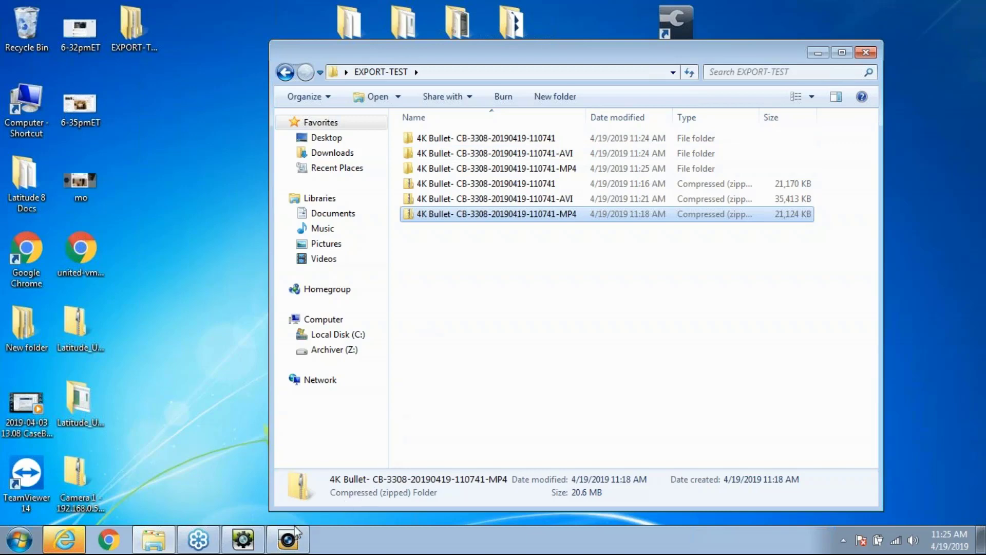
pyautogui.click(287, 539)
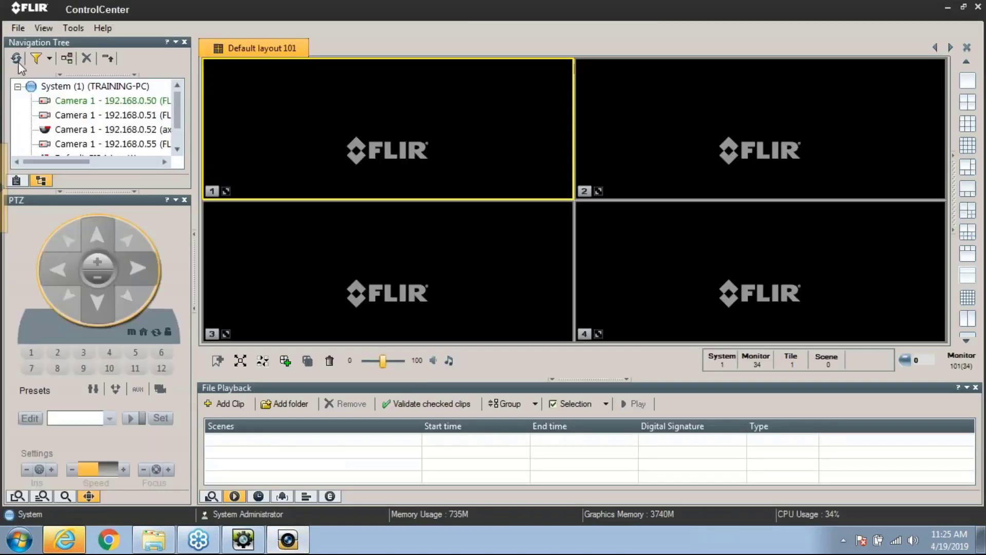
pyautogui.click(20, 29)
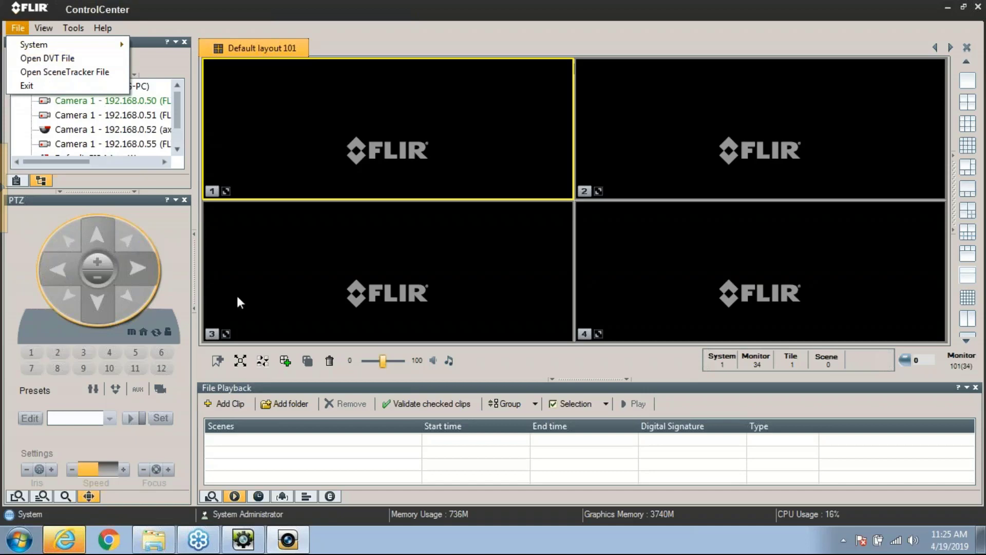
pyautogui.click(234, 497)
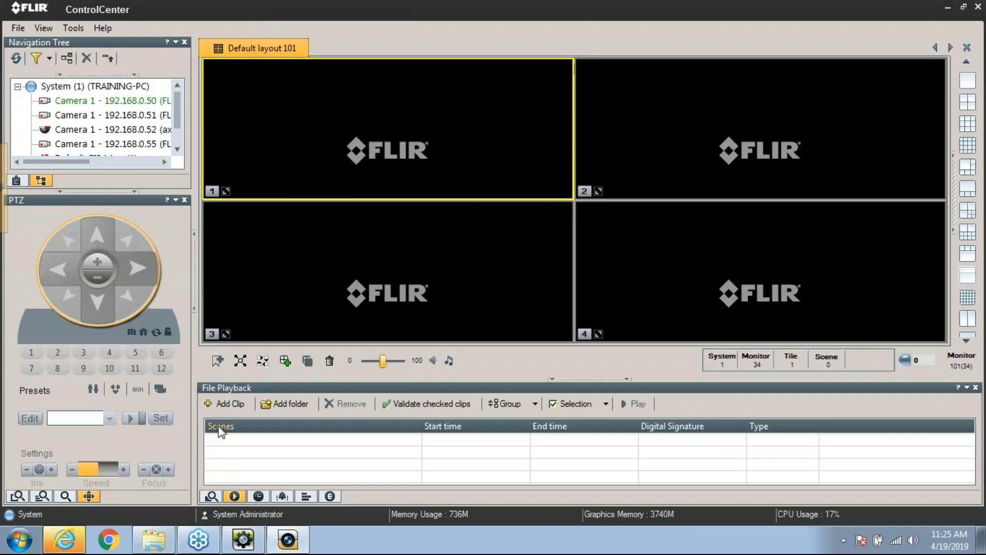
pyautogui.click(221, 404)
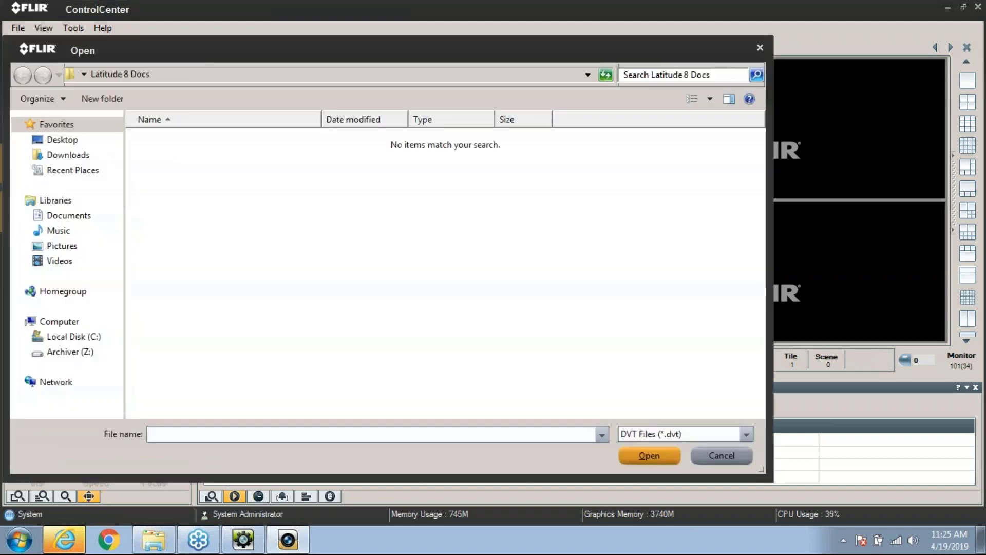
pyautogui.click(58, 141)
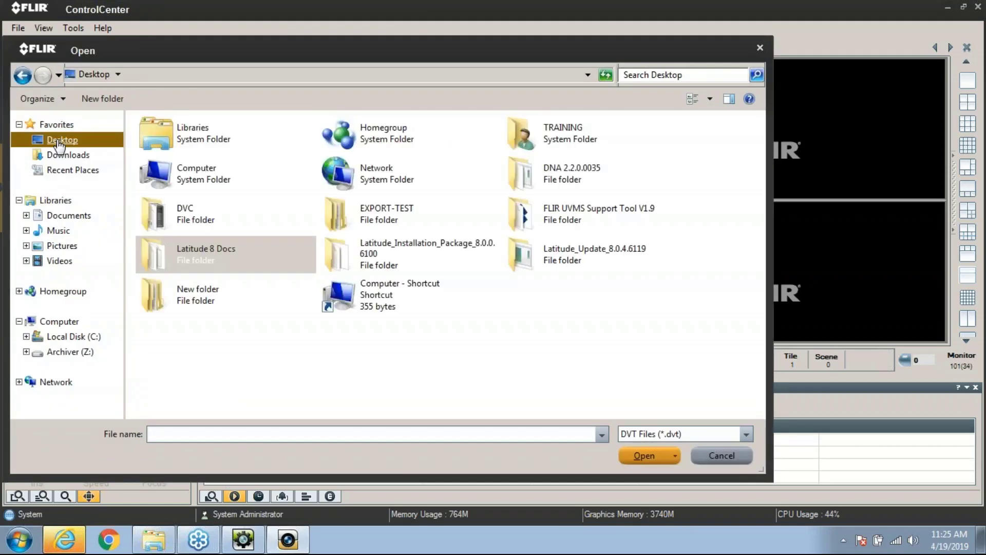
pyautogui.doubleClick(353, 220)
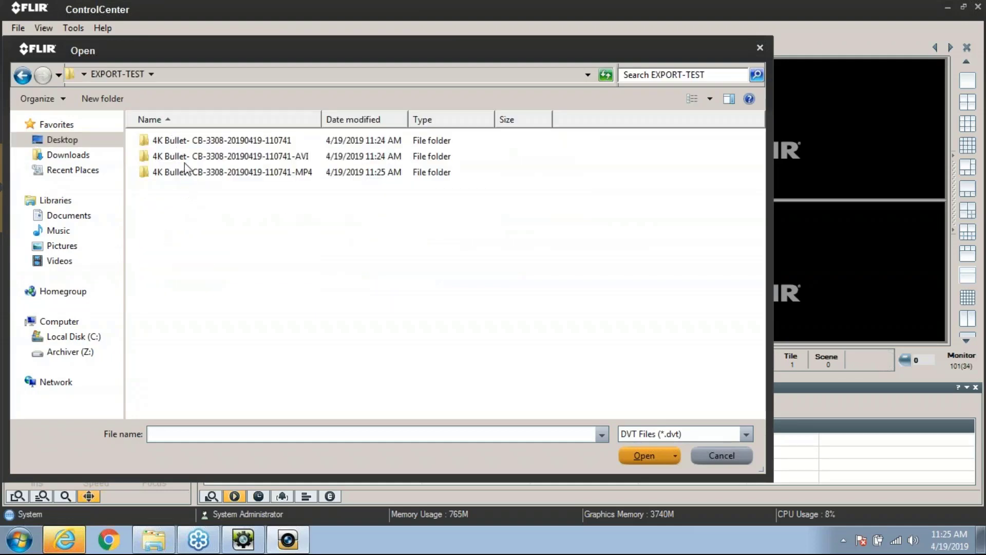
pyautogui.doubleClick(252, 145)
pyautogui.click(253, 146)
pyautogui.doubleClick(253, 147)
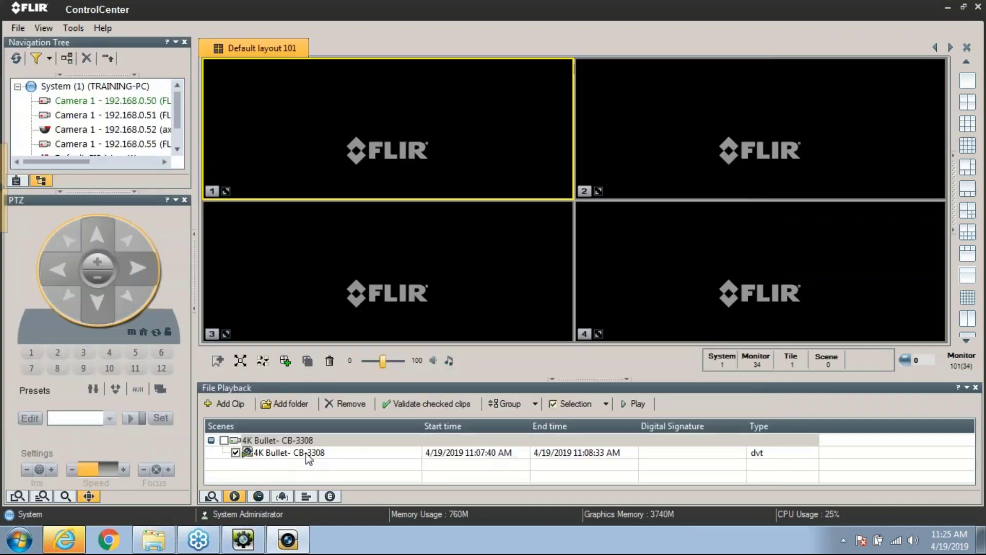
# Step: Validate the digital signature of the 4K Bullet- CB-3308 DVT clip and remove the clip from the File Playback list
pyautogui.click(290, 458)
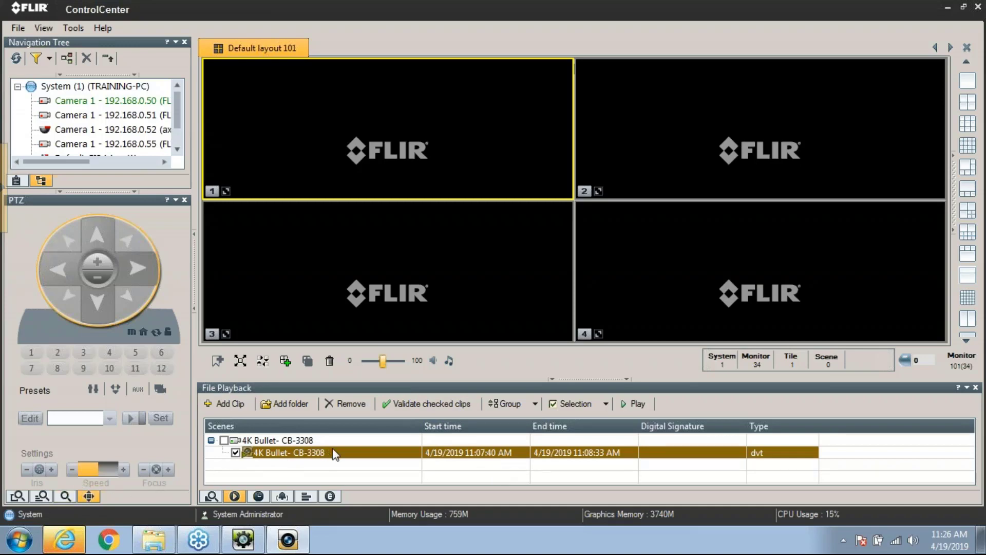
pyautogui.click(439, 402)
pyautogui.click(360, 403)
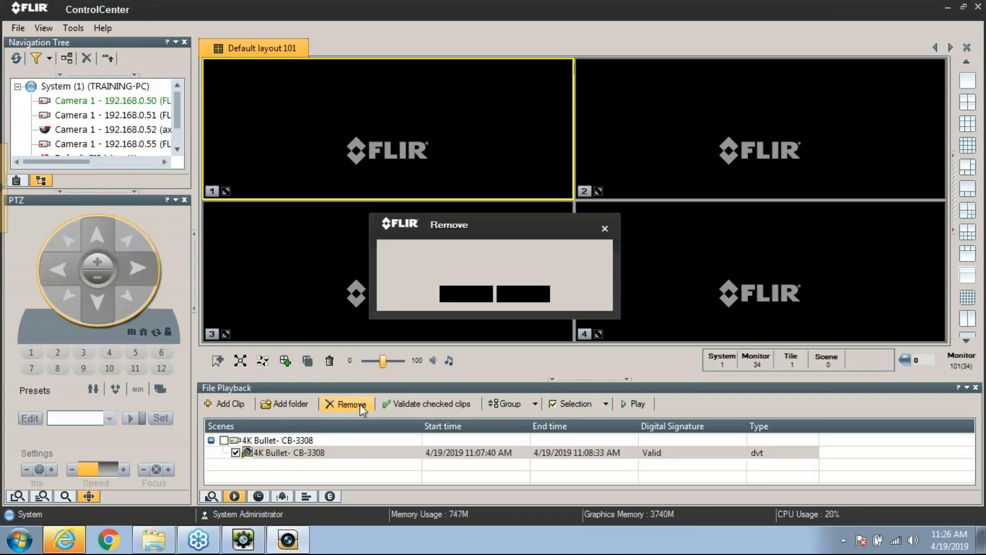
pyautogui.click(450, 294)
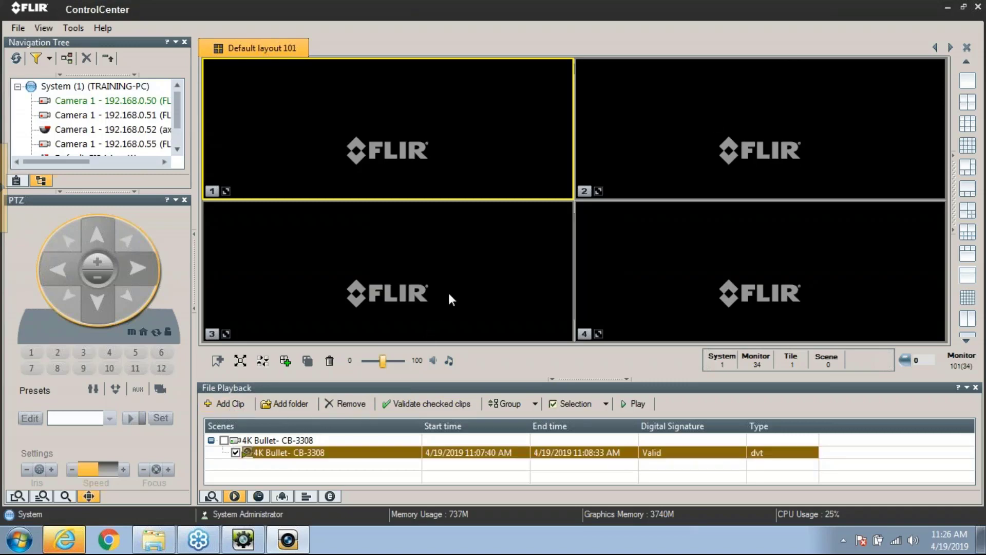
pyautogui.click(233, 404)
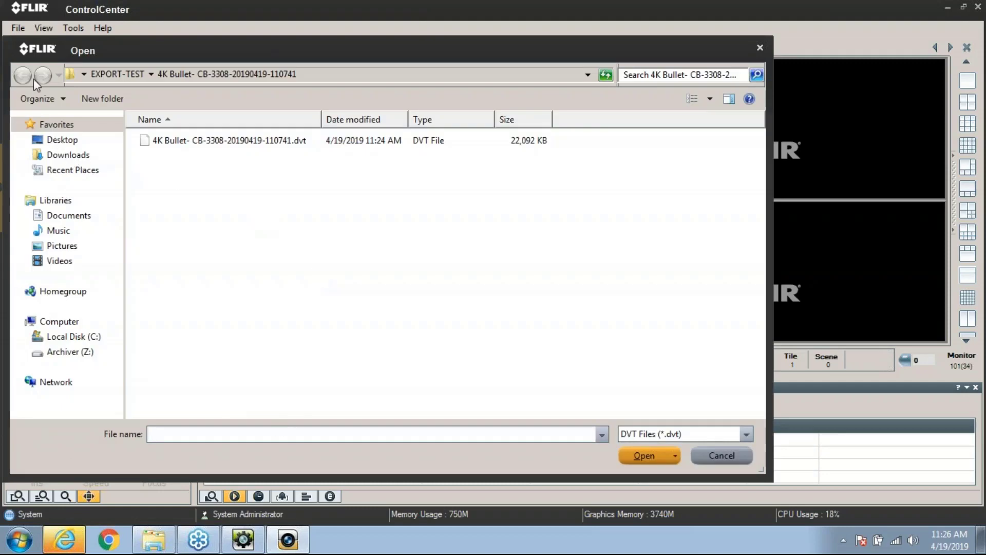
pyautogui.click(125, 71)
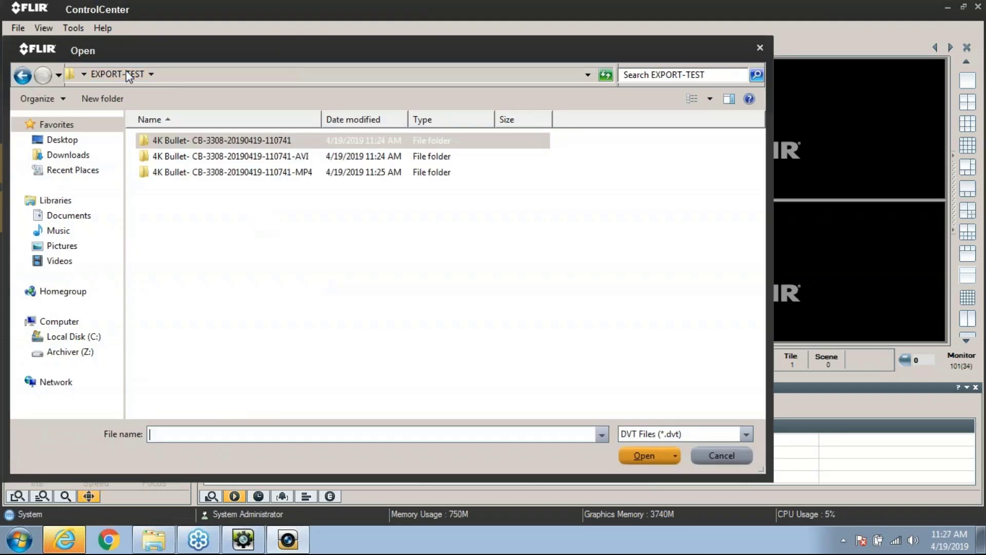
pyautogui.doubleClick(232, 159)
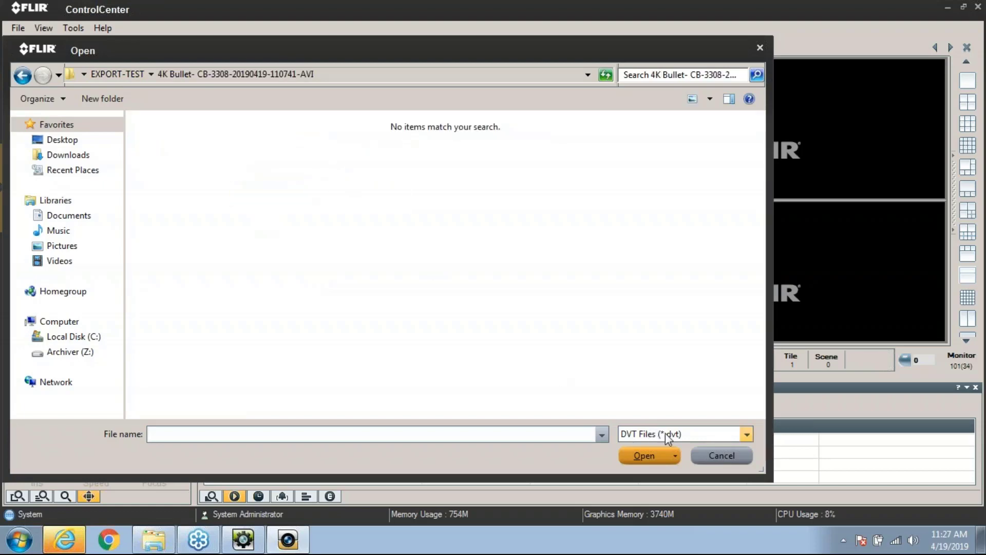
pyautogui.click(739, 436)
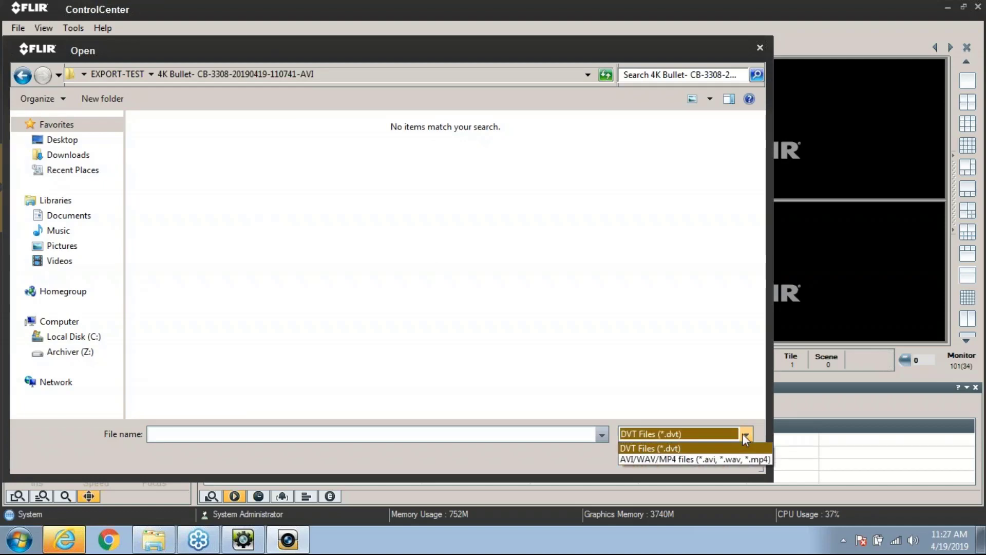
pyautogui.click(678, 458)
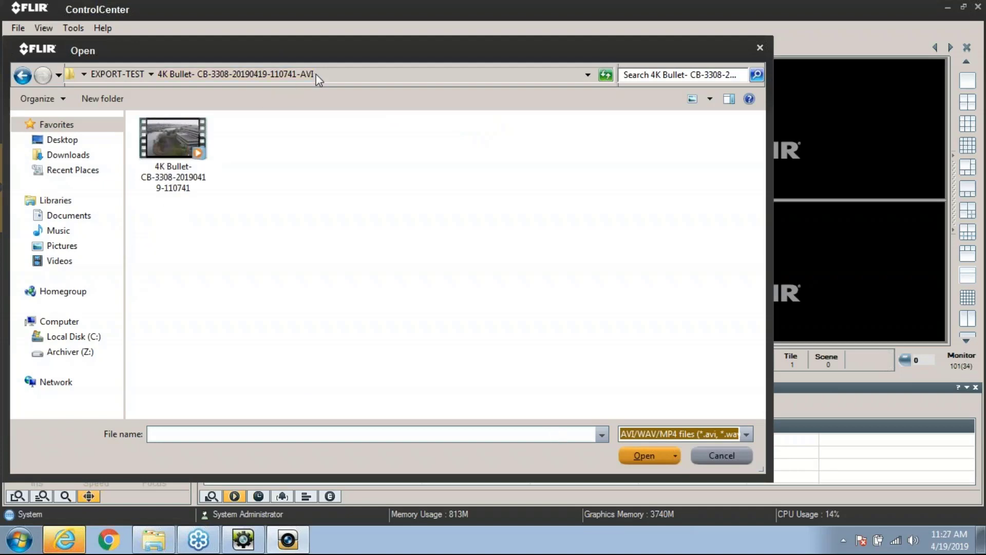
pyautogui.doubleClick(174, 140)
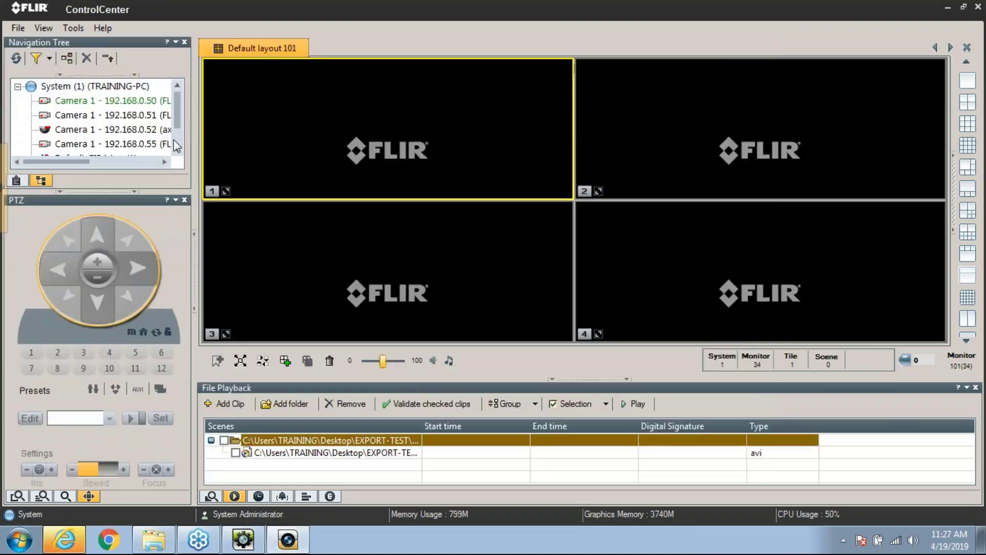
pyautogui.click(236, 452)
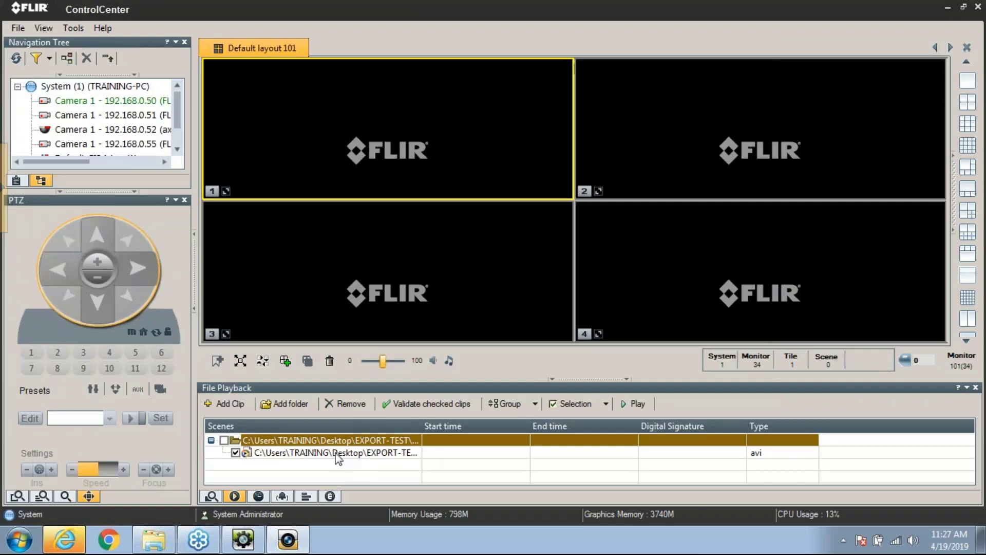
pyautogui.click(338, 454)
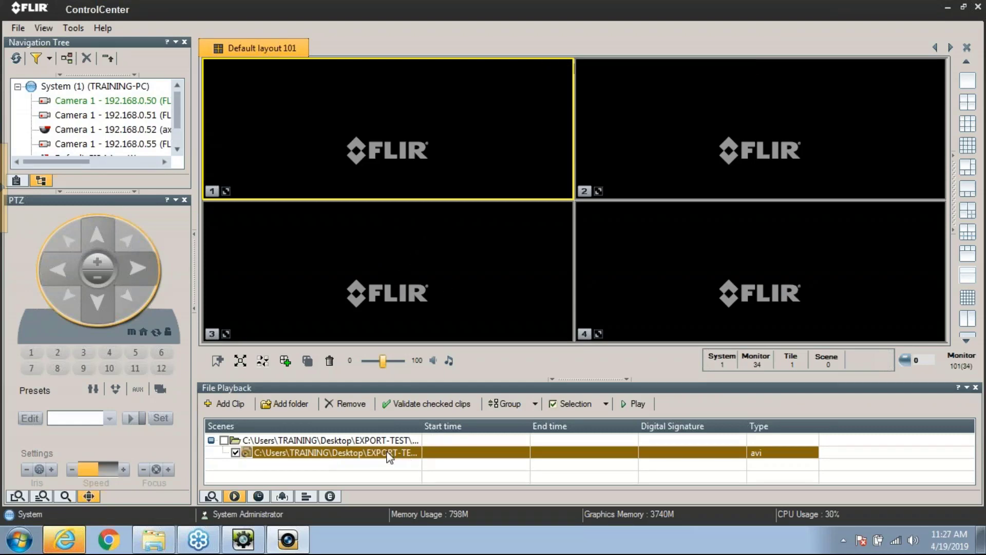
# Step: Validate the digital signature of the checked AVI clip and remove the clip from the File Playback list
pyautogui.click(423, 402)
pyautogui.click(354, 404)
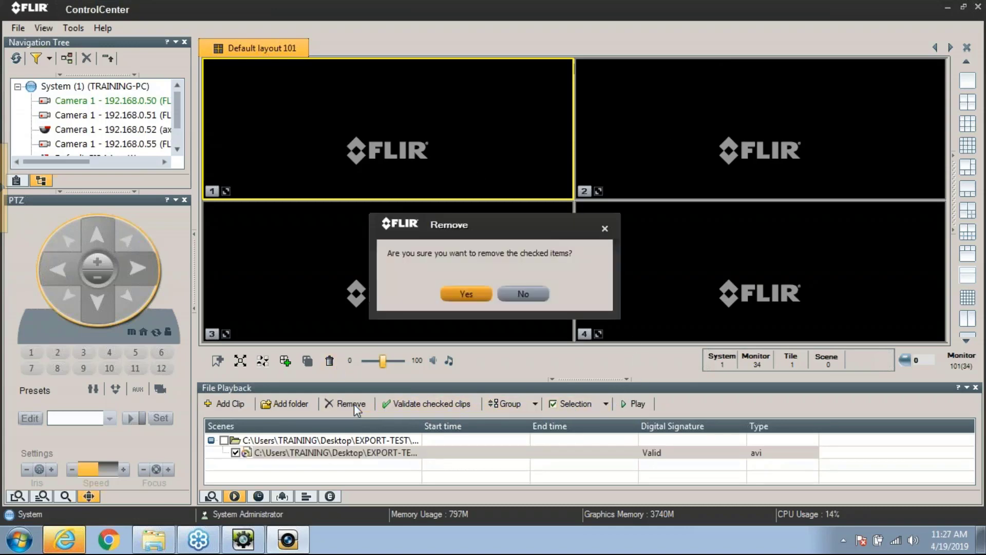
pyautogui.click(482, 293)
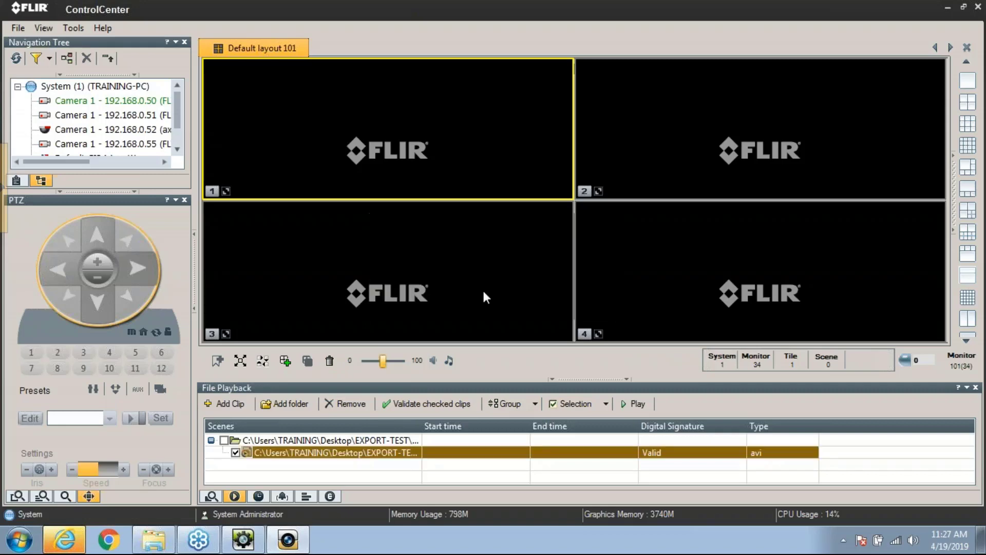
pyautogui.click(948, 10)
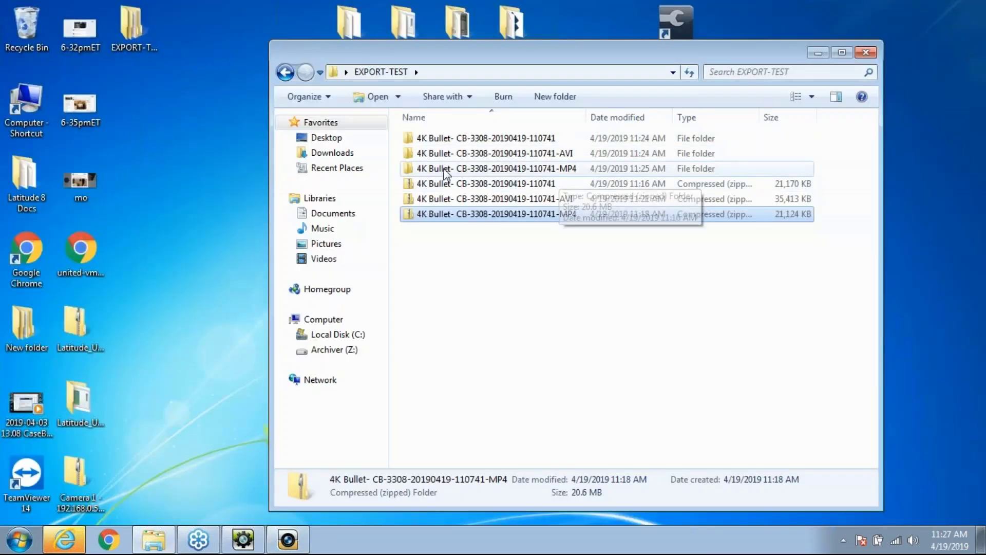
pyautogui.doubleClick(459, 154)
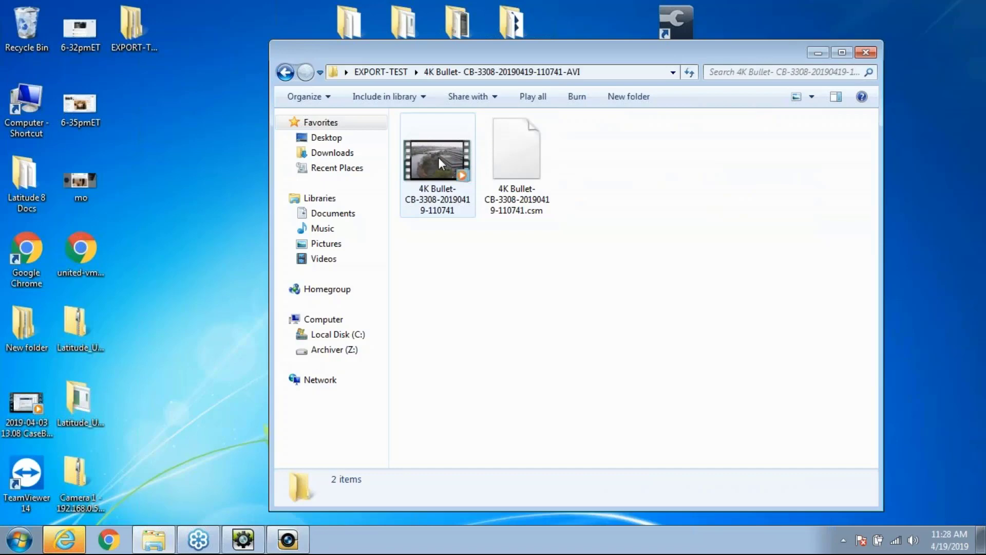
pyautogui.moveTo(438, 157); pyautogui.dragTo(223, 193)
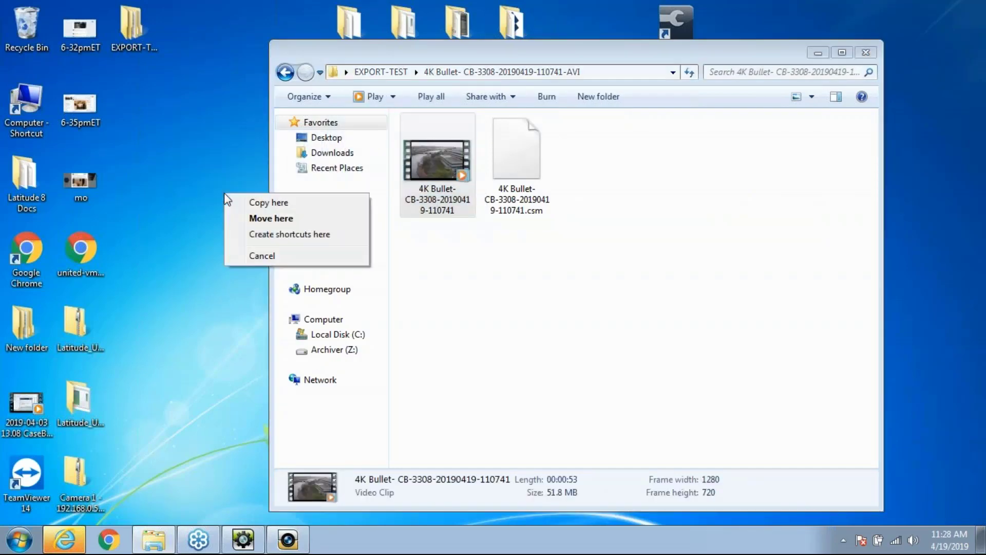
pyautogui.click(270, 218)
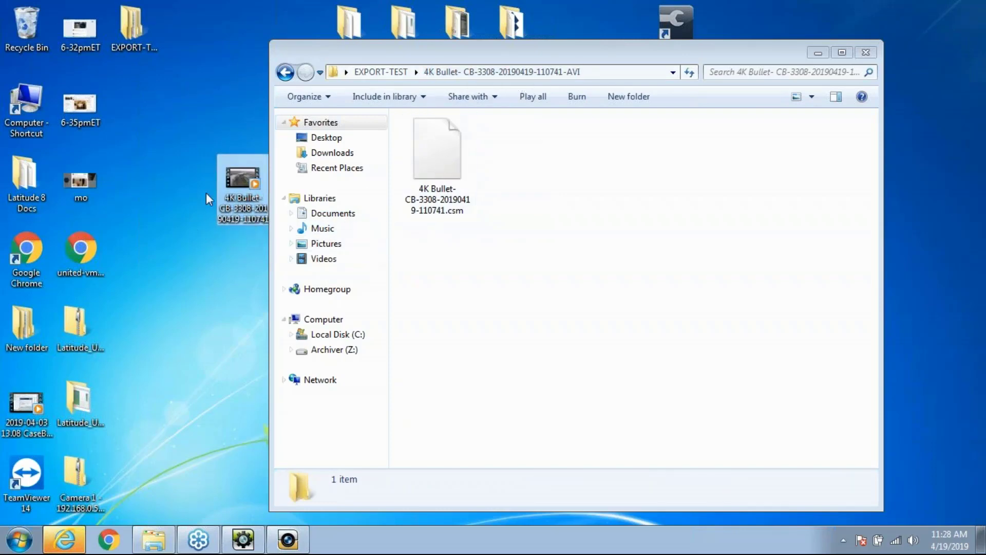
pyautogui.click(818, 53)
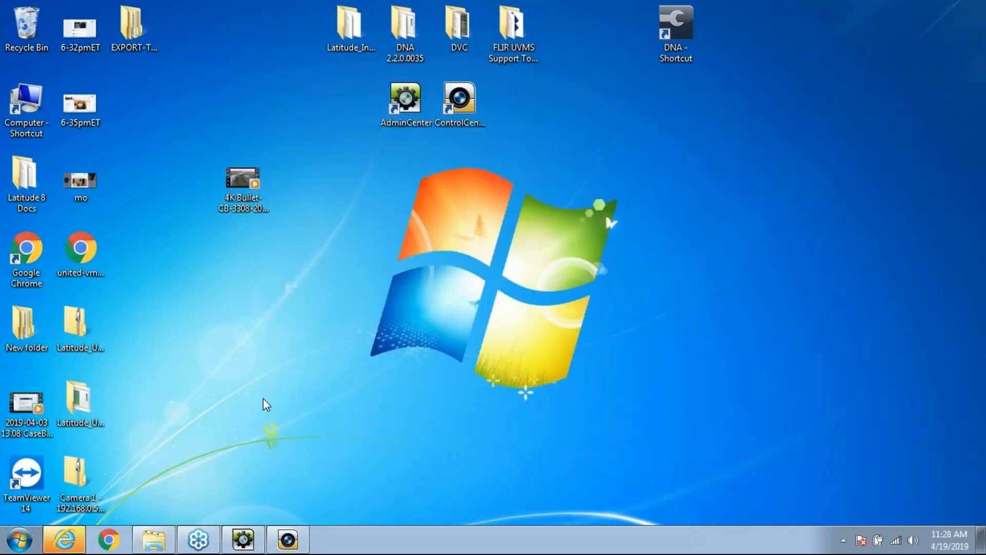
pyautogui.click(288, 539)
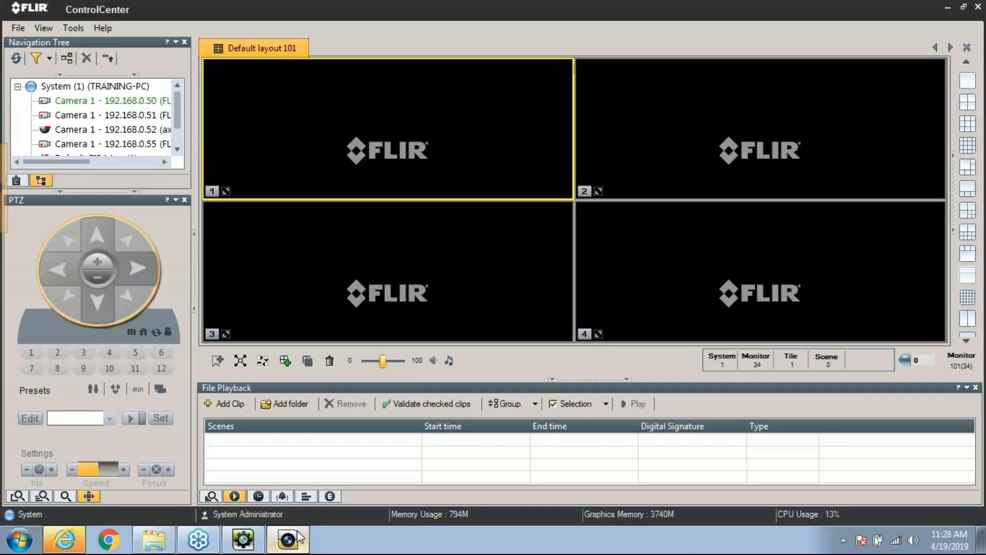
pyautogui.click(227, 405)
pyautogui.click(66, 141)
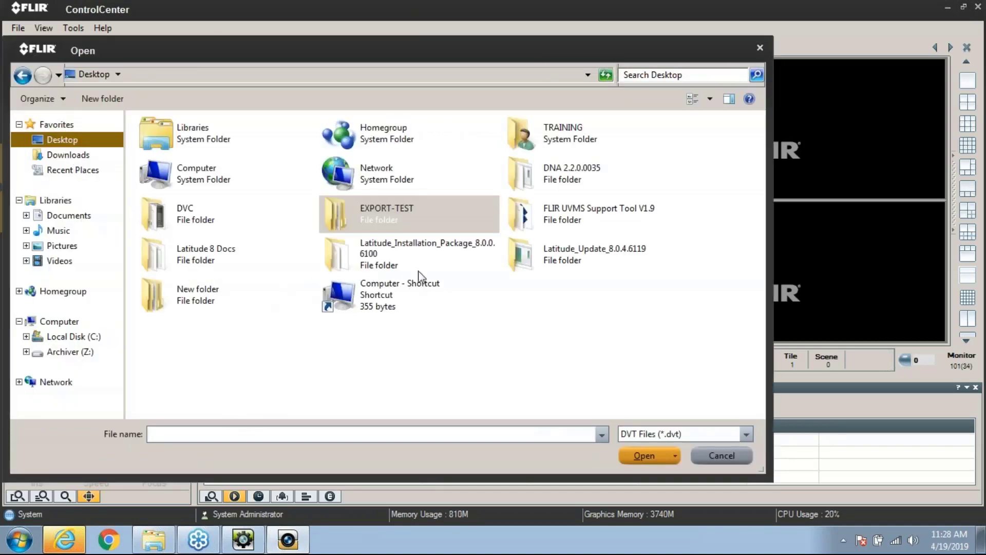
pyautogui.click(651, 436)
pyautogui.click(658, 458)
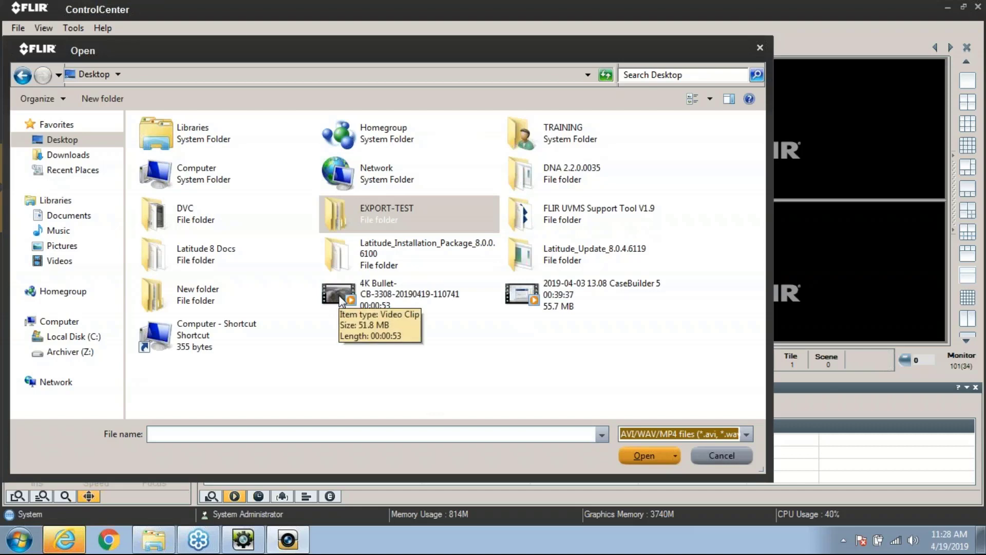
pyautogui.click(339, 300)
pyautogui.doubleClick(338, 295)
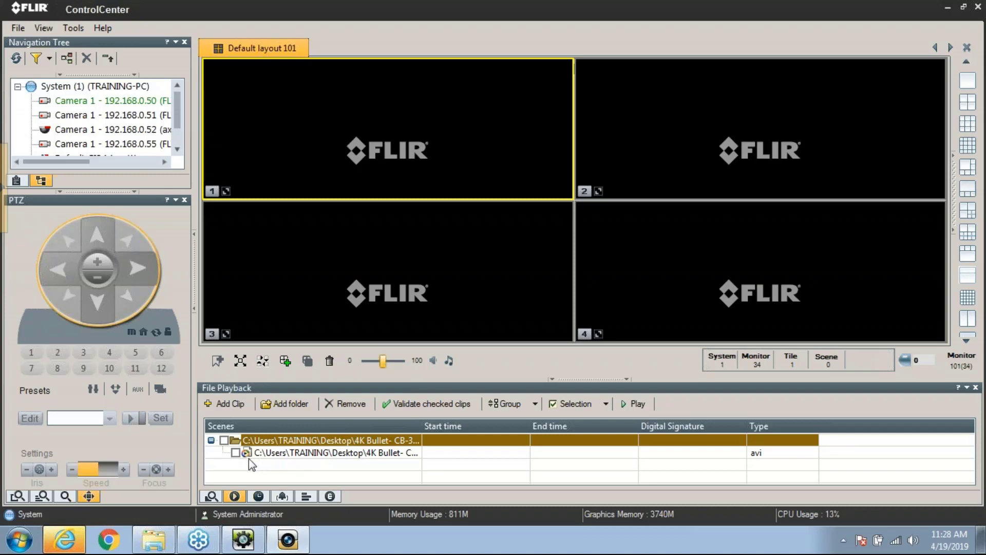
pyautogui.click(236, 452)
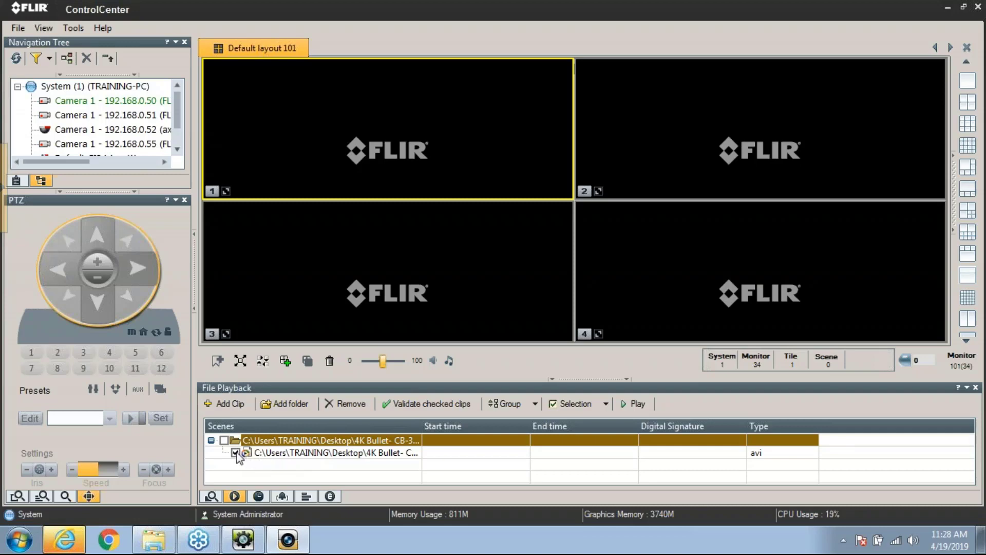
pyautogui.click(454, 403)
# Step: Minimize ControlCenter and open the EXPORT-TEST folder from the desktop
pyautogui.click(947, 8)
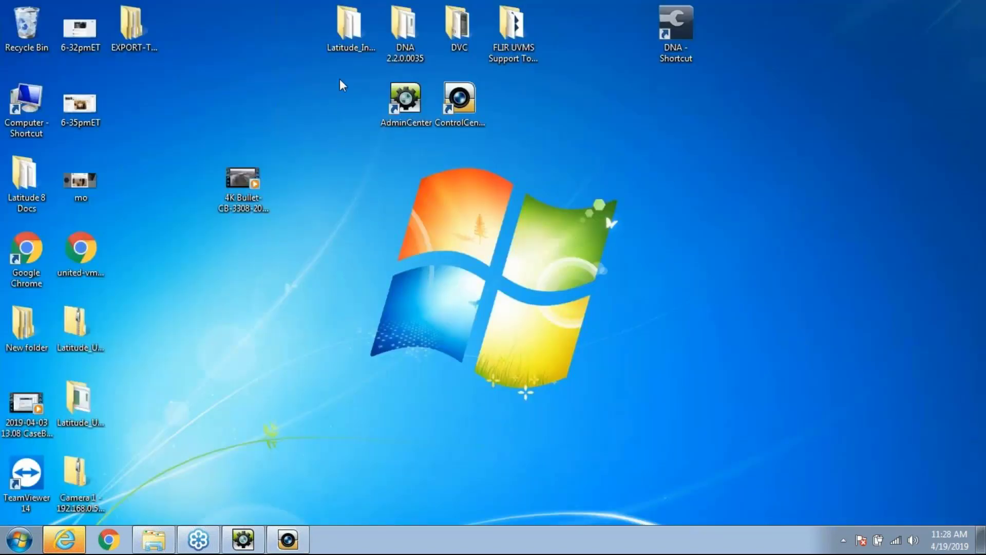
pyautogui.doubleClick(139, 21)
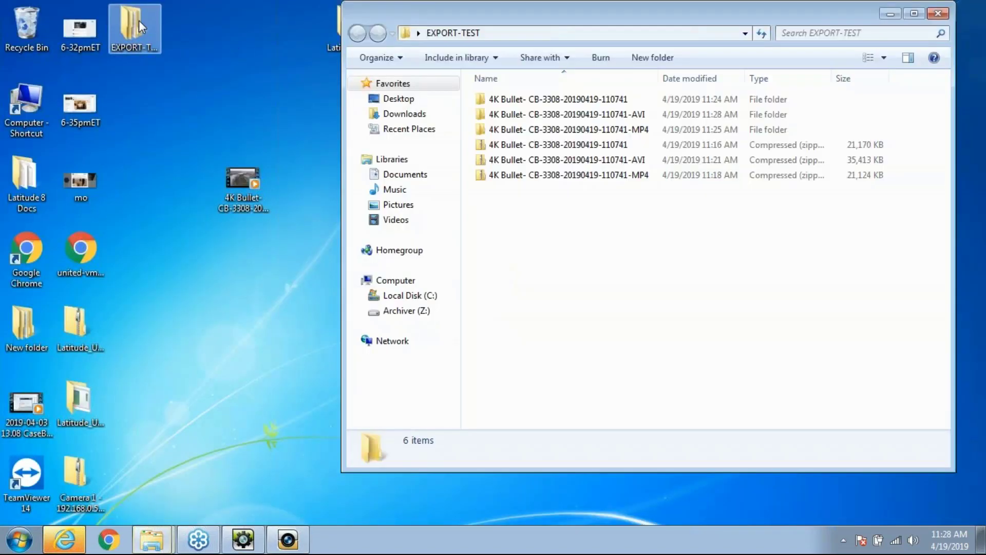